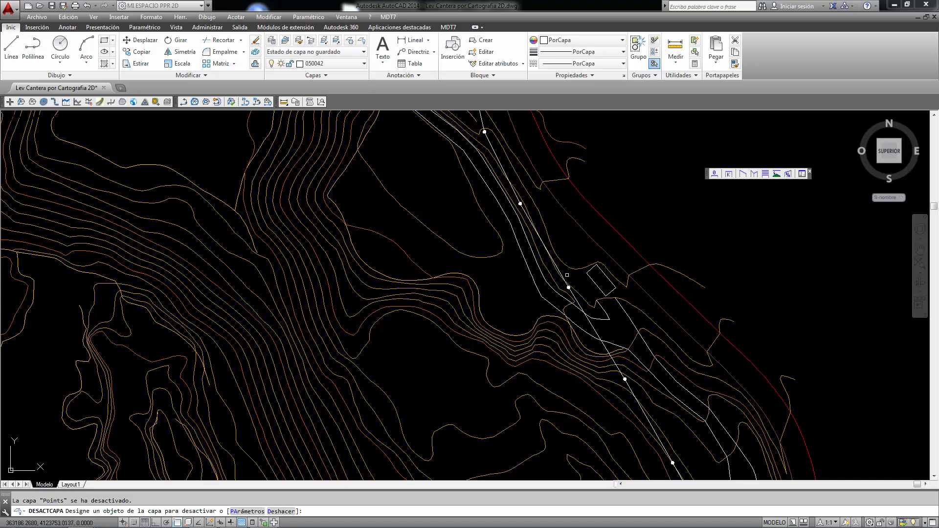
- Turn off layer 060001 by picking the round marker on the line beside the rectangle, keeping the current layer on
scroll(566, 275, up, 4)
click(563, 269)
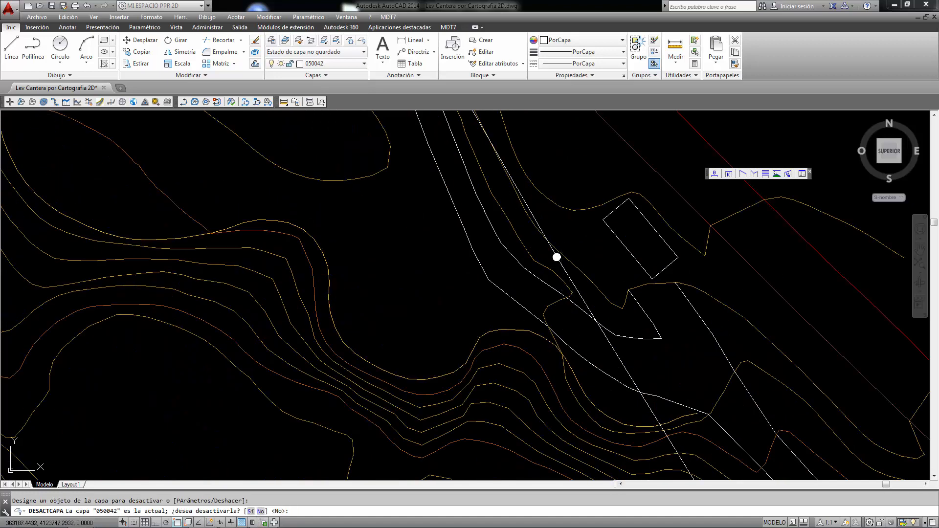
right_click(561, 268)
click(573, 275)
click(561, 264)
key(Return)
click(556, 257)
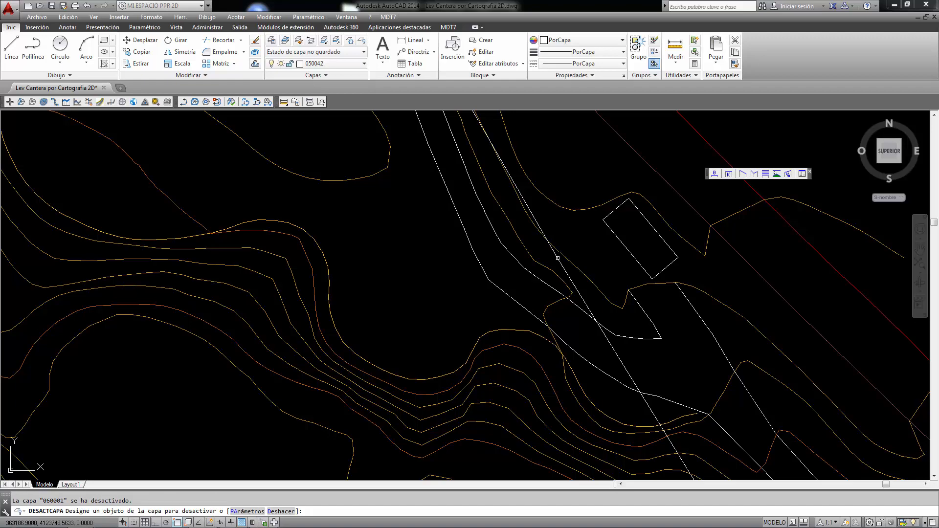
- Turn off the layers of the marked straight line, the small rectangle and the ticked line beside the red boundary
click(558, 258)
text(s)
key(Return)
click(619, 238)
scroll(593, 255, down, 5)
scroll(614, 335, up, 6)
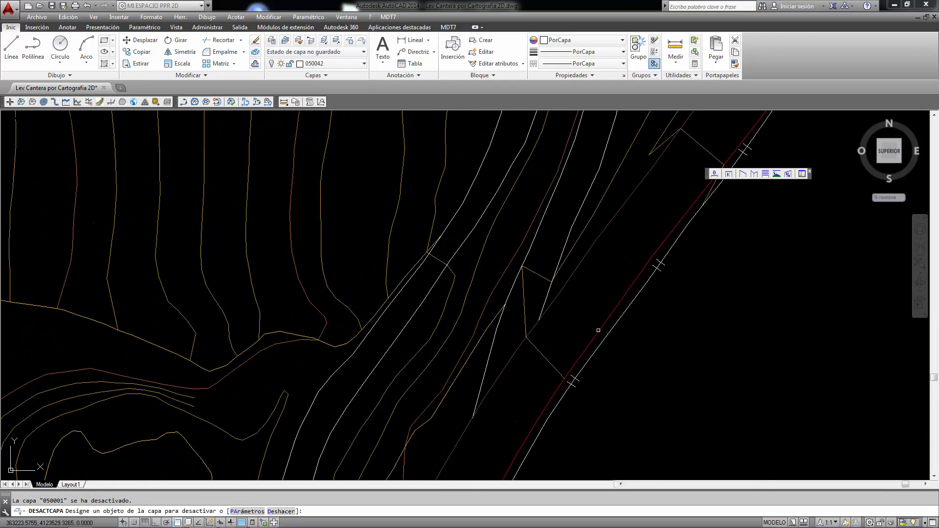
click(615, 327)
right_click(600, 284)
click(621, 292)
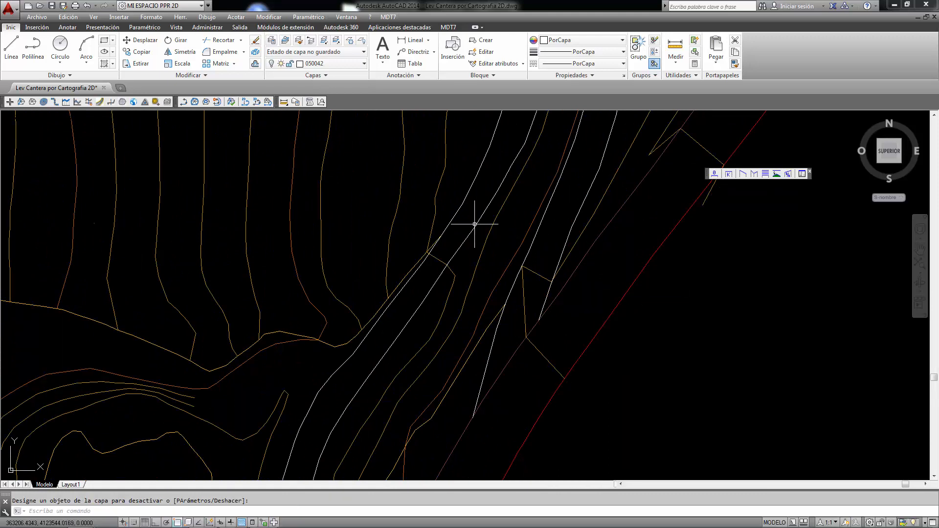
- Inspect the elevation in the properties of a contour polyline on layer 010002, and clear the selection
click(314, 238)
click(329, 241)
click(329, 241)
click(313, 225)
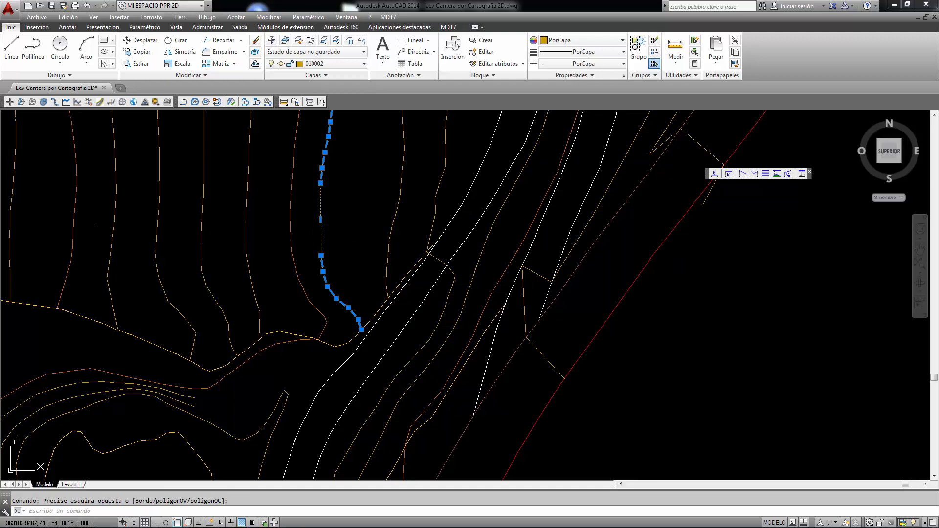
right_click(312, 225)
click(360, 471)
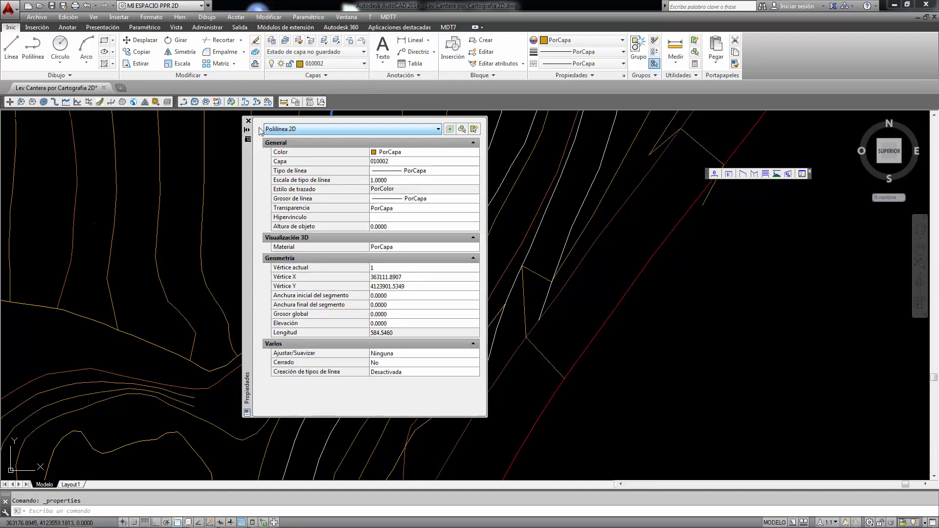
click(248, 121)
scroll(360, 256, down, 5)
scroll(233, 270, up, 3)
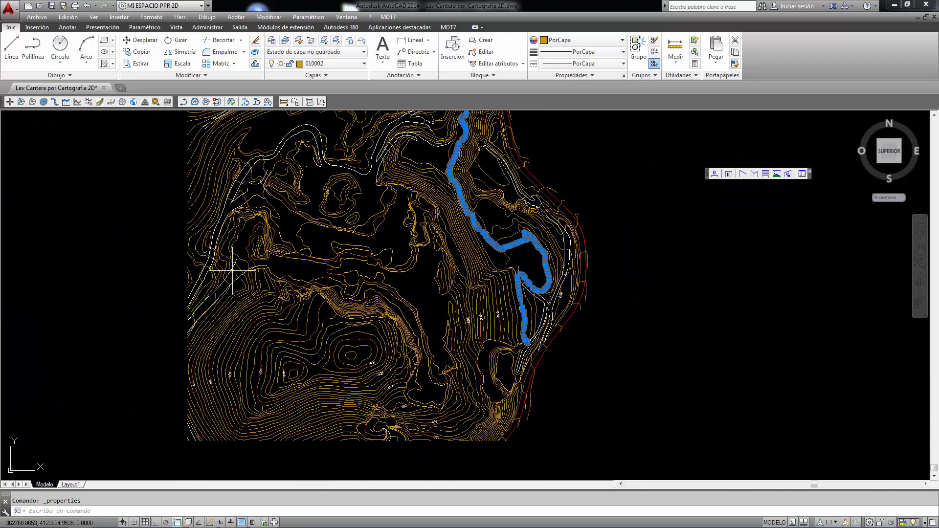
key(Escape)
scroll(397, 279, up, 2)
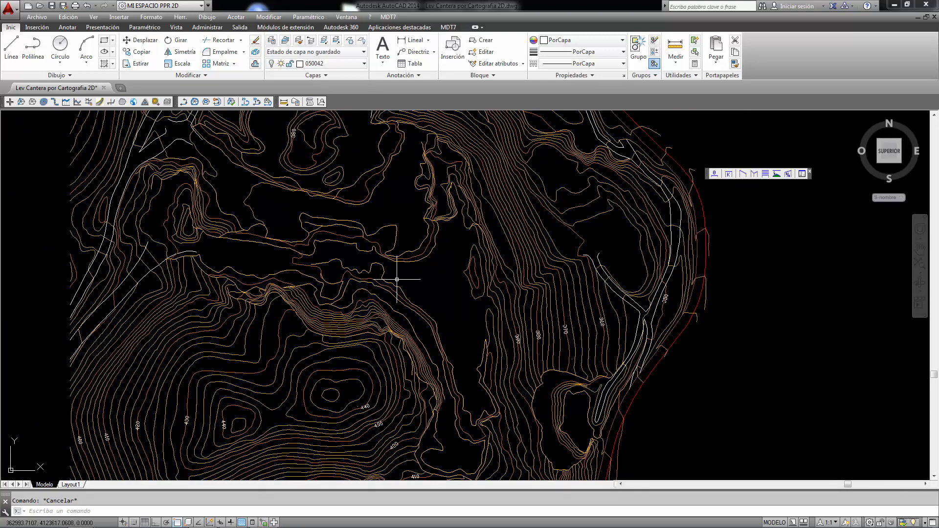
click(397, 16)
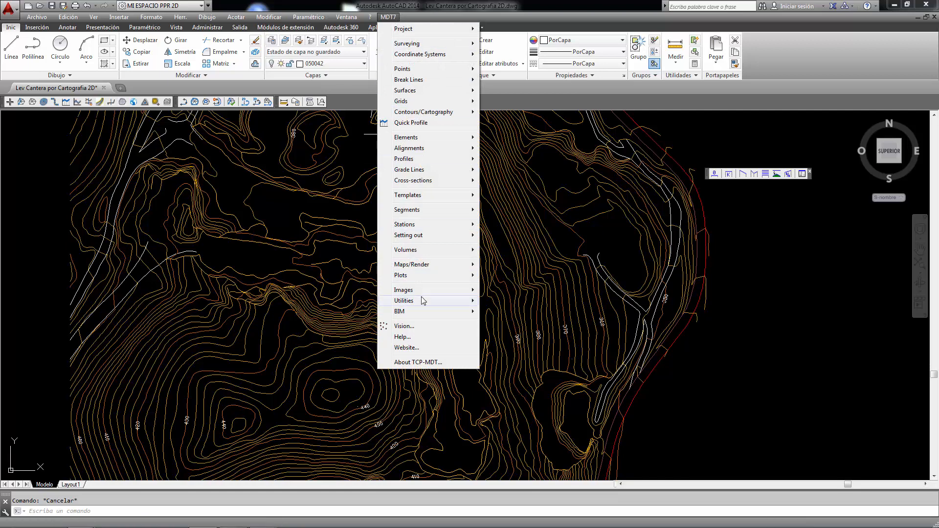
mouse_move(425, 302)
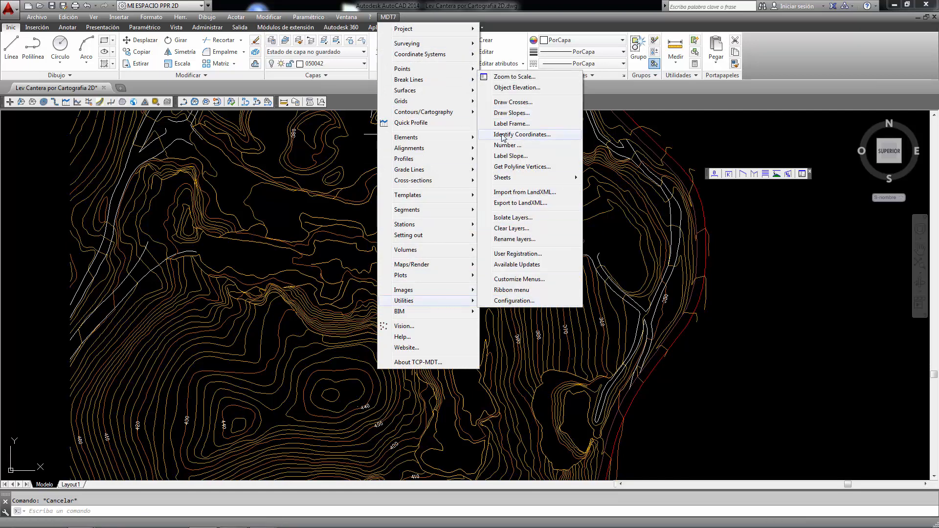
click(519, 88)
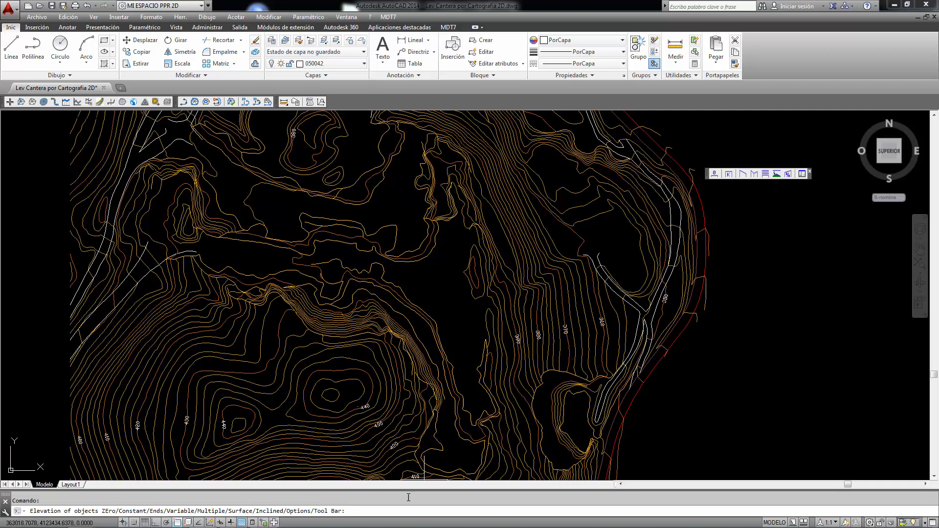
key(Escape)
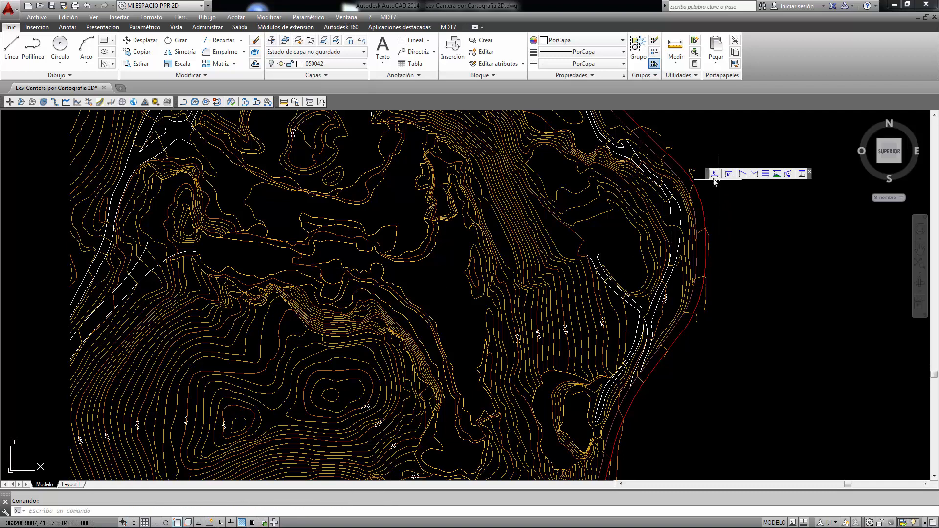
- Hide the floating Object Elevation toolbar and display it again
click(809, 173)
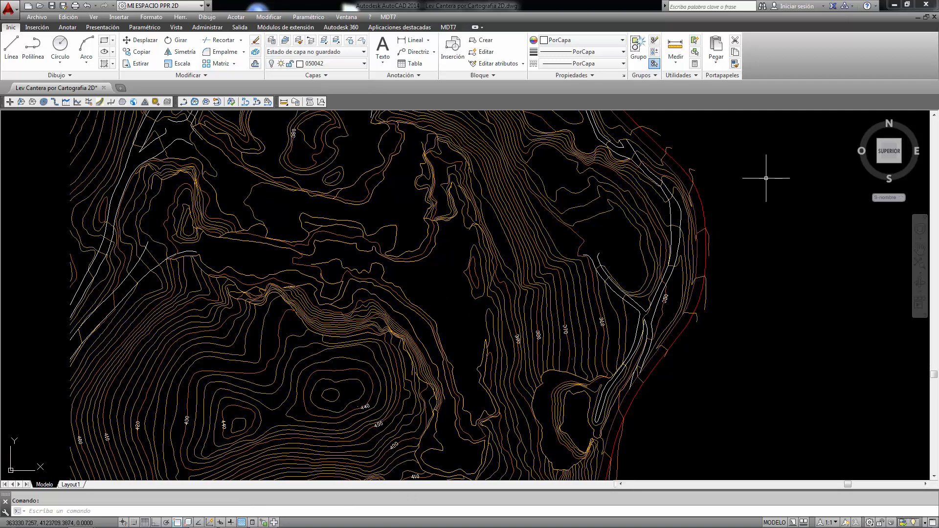
right_click(96, 102)
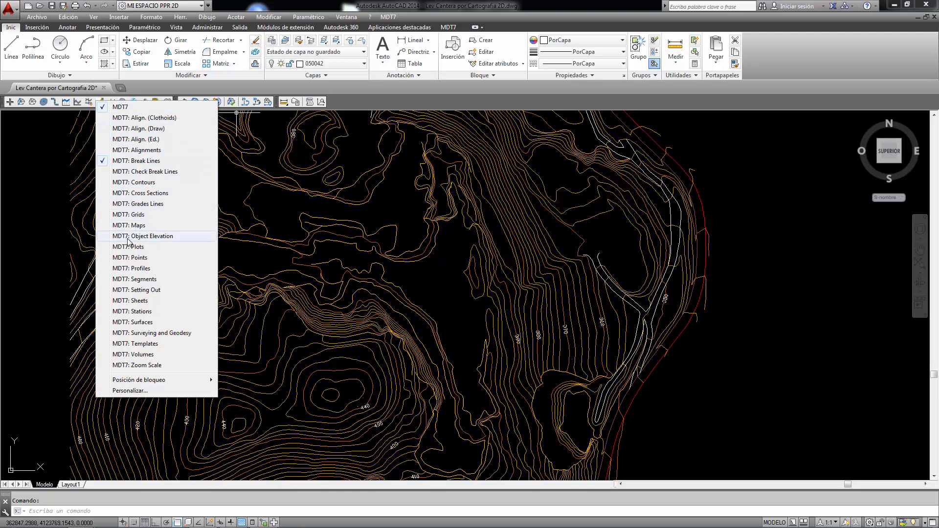
click(161, 236)
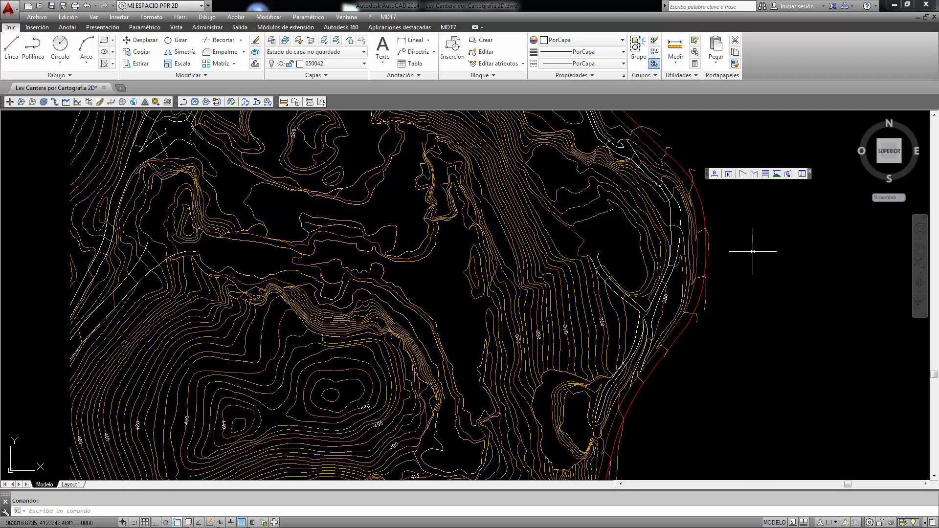
- Set the Elevation of Objects options to change the colour of raised objects to blue (Color 150)
click(802, 175)
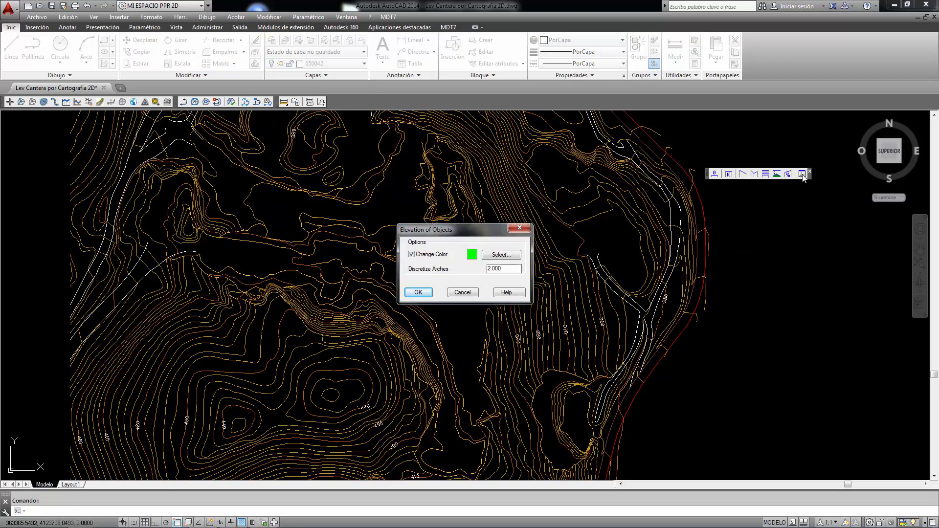
mouse_move(497, 231)
mouse_down()
mouse_move(739, 225)
mouse_move(806, 206)
mouse_up()
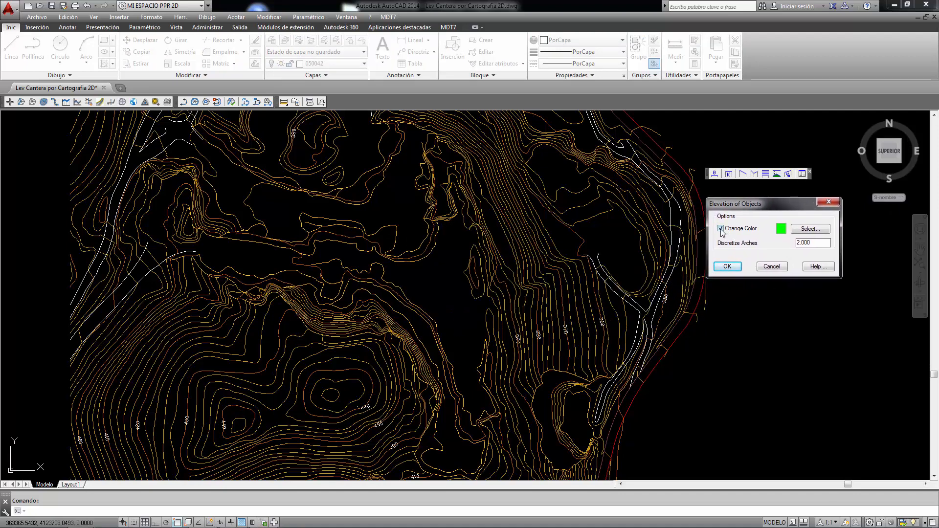
click(781, 228)
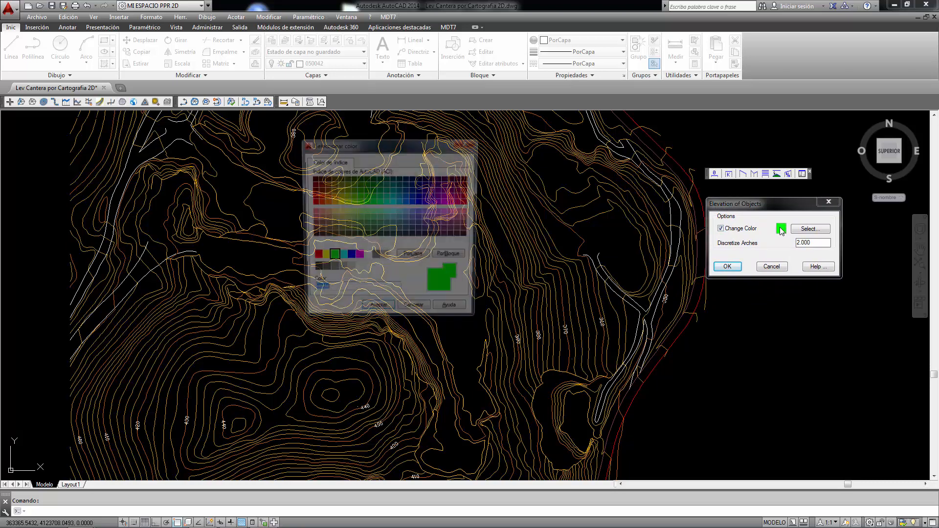
click(406, 202)
click(373, 313)
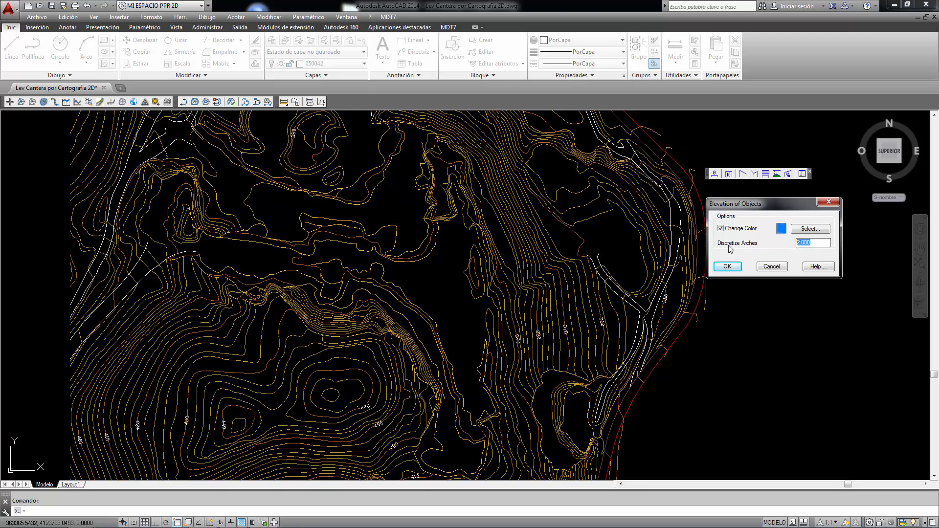
click(727, 267)
- Select a contour near the 370 label and the neighbouring white road polyline to examine their vertices
scroll(547, 288, up, 6)
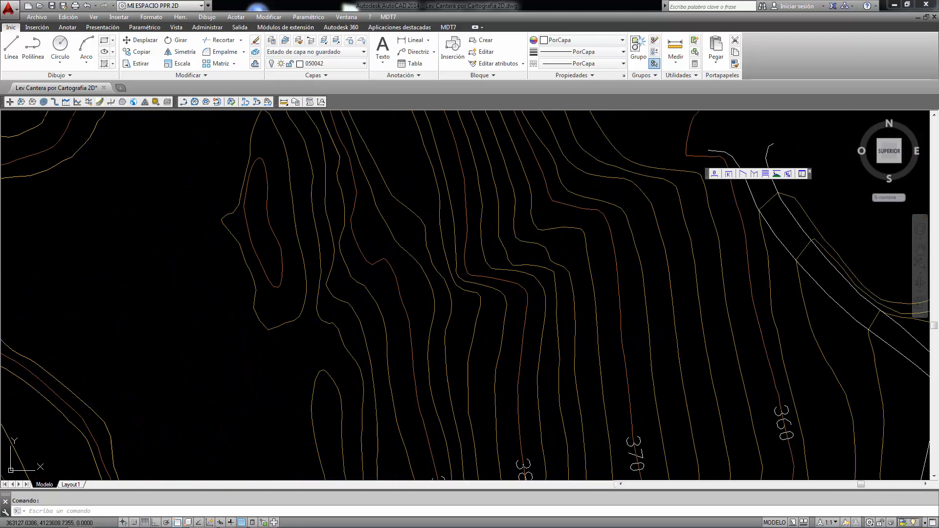
click(592, 281)
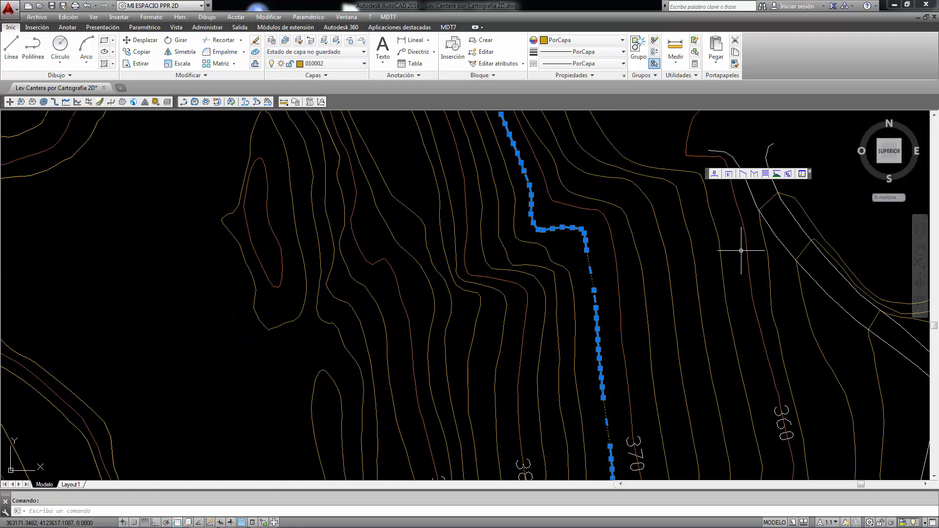
click(776, 241)
click(792, 239)
click(790, 240)
click(777, 243)
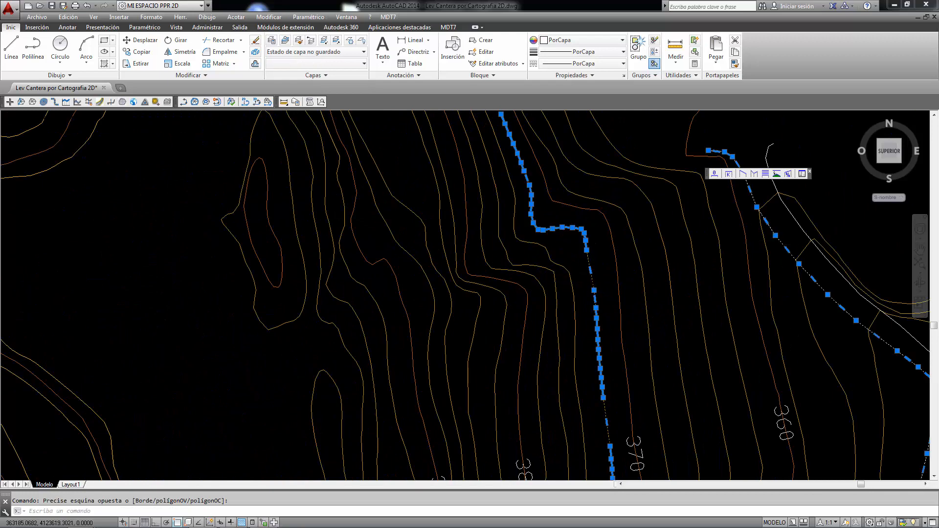
scroll(805, 241, up, 4)
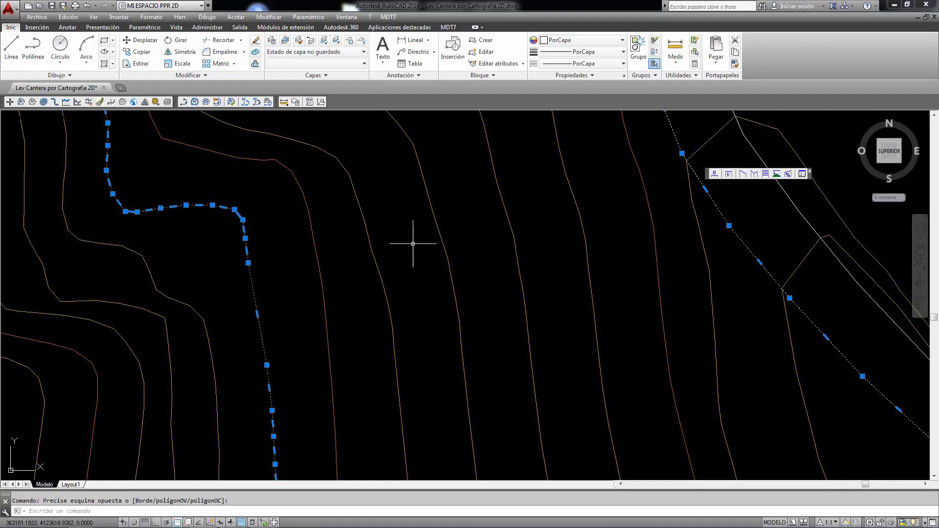
- Measure the distance between two consecutive vertices at the bend of the contour, and leave the measuring command
click(284, 104)
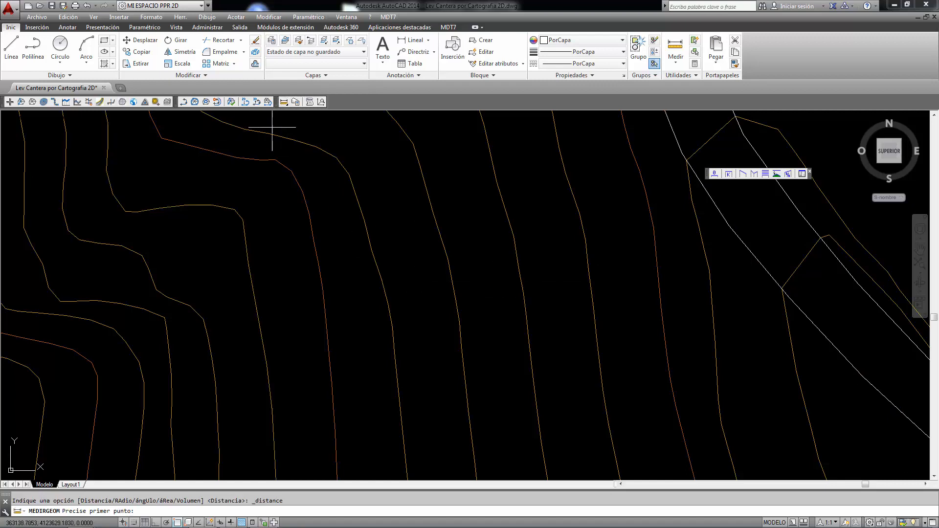
scroll(229, 206, up, 6)
click(252, 213)
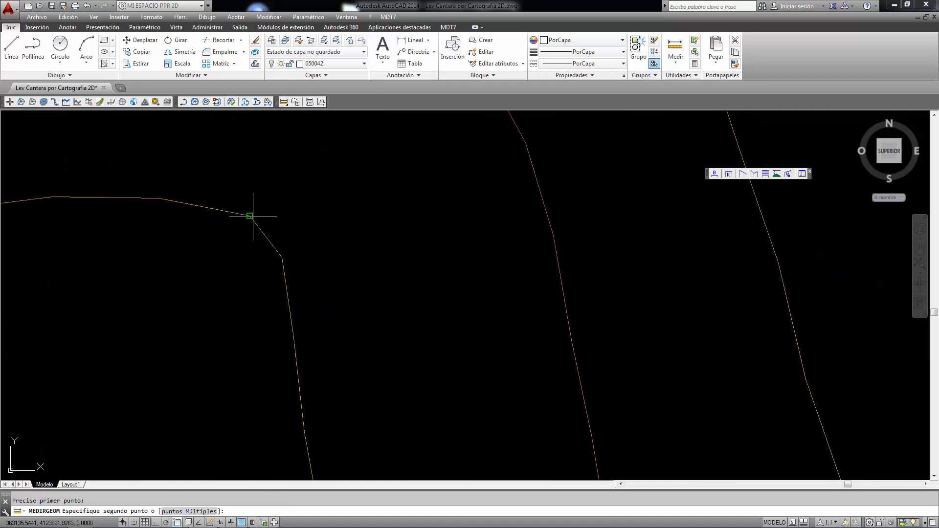
click(286, 246)
right_click(306, 227)
click(417, 292)
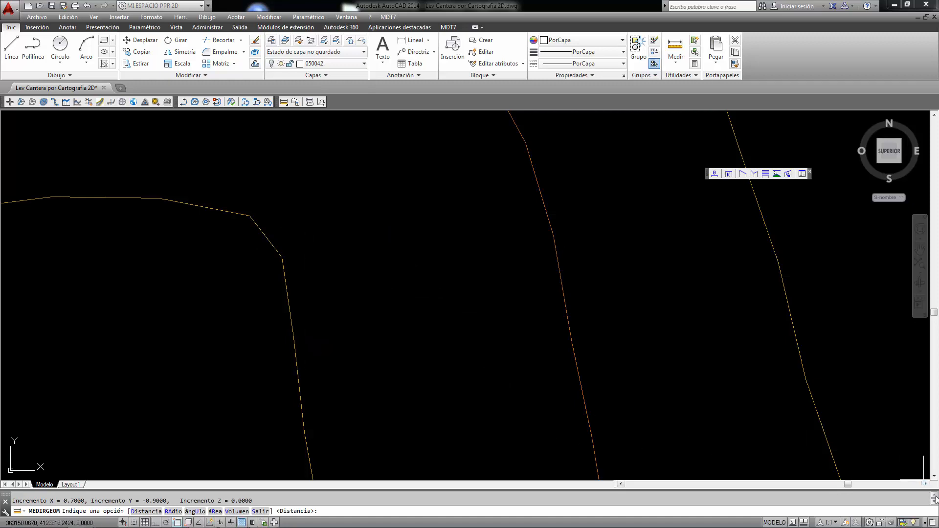
click(934, 494)
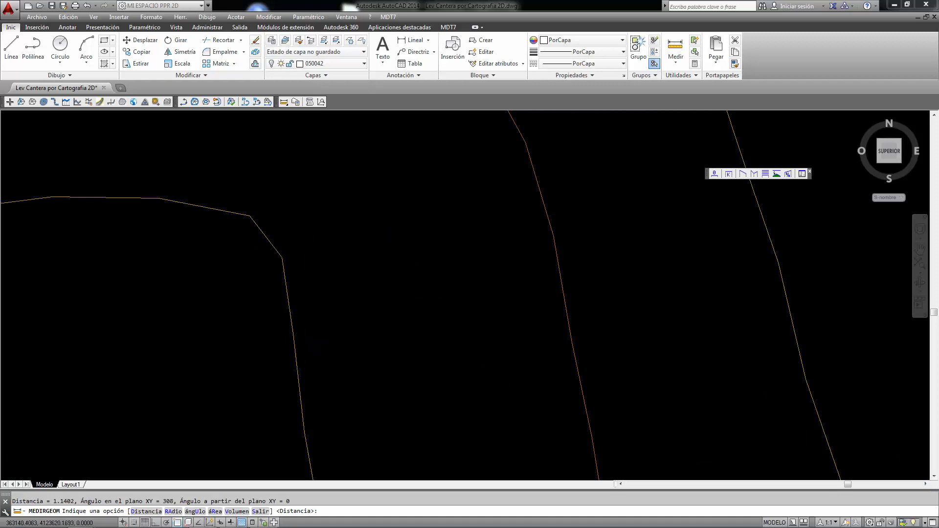
scroll(447, 293, down, 10)
right_click(367, 263)
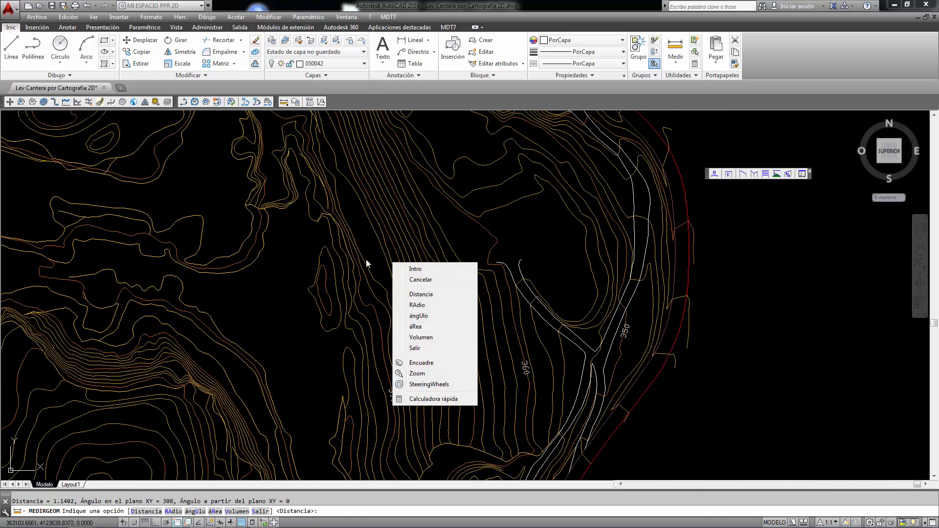
click(421, 280)
- Confirm the Elevation of Objects options and raise the contour labelled 440 to a constant height of 442
click(802, 173)
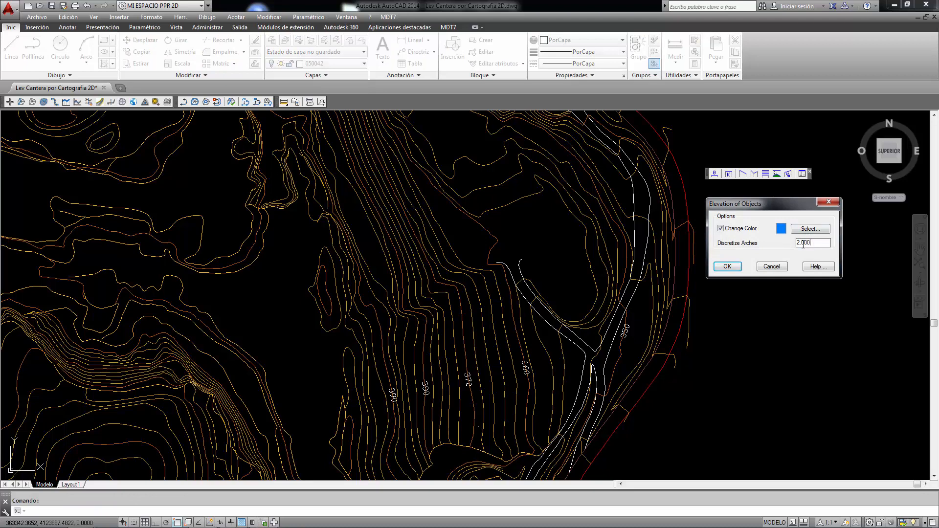
click(727, 267)
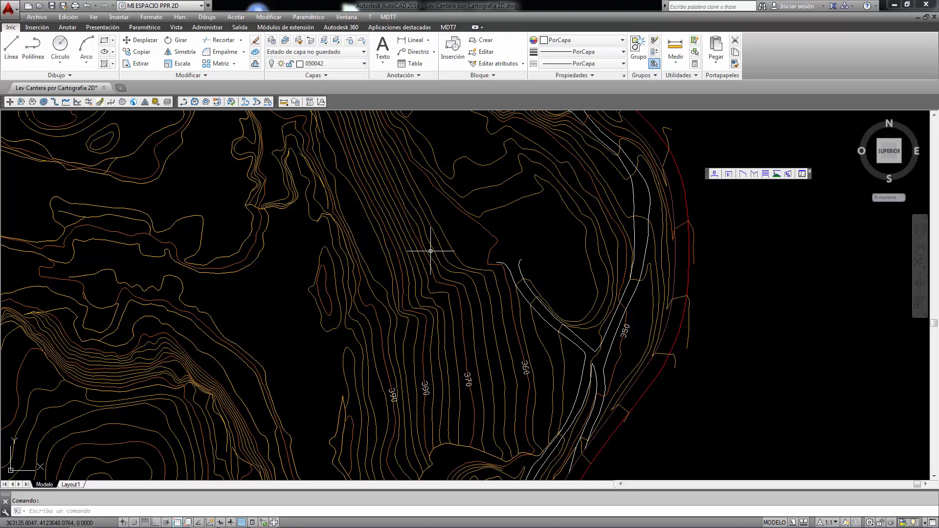
click(731, 175)
scroll(692, 171, down, 5)
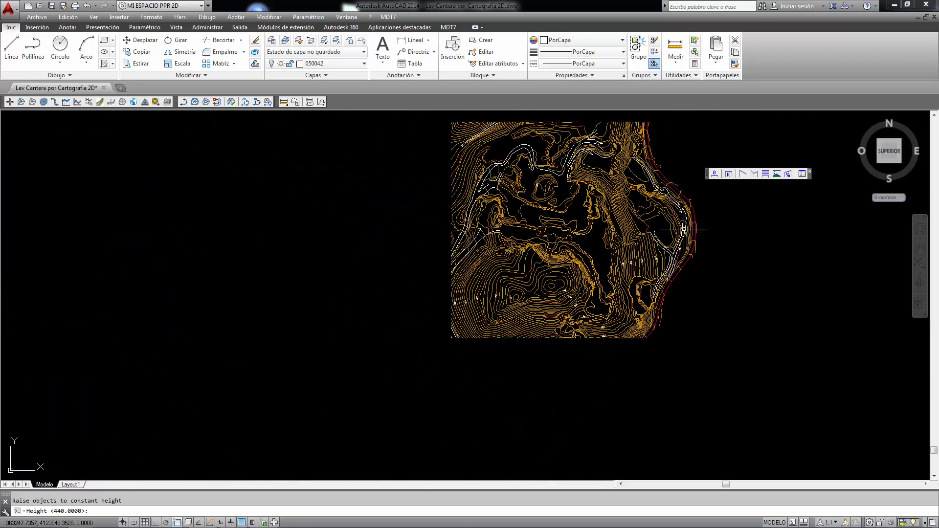
scroll(535, 300, up, 8)
scroll(497, 267, up, 2)
scroll(538, 278, up, 2)
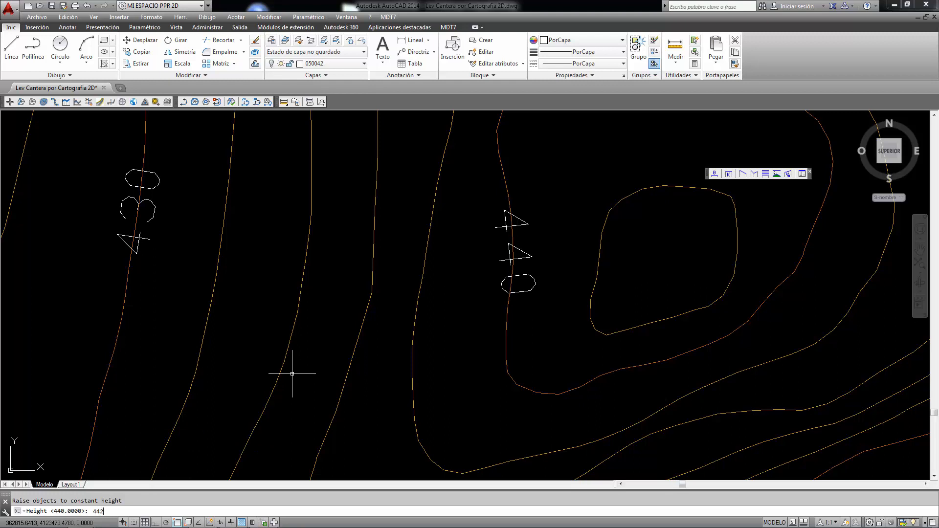
key(Return)
click(504, 353)
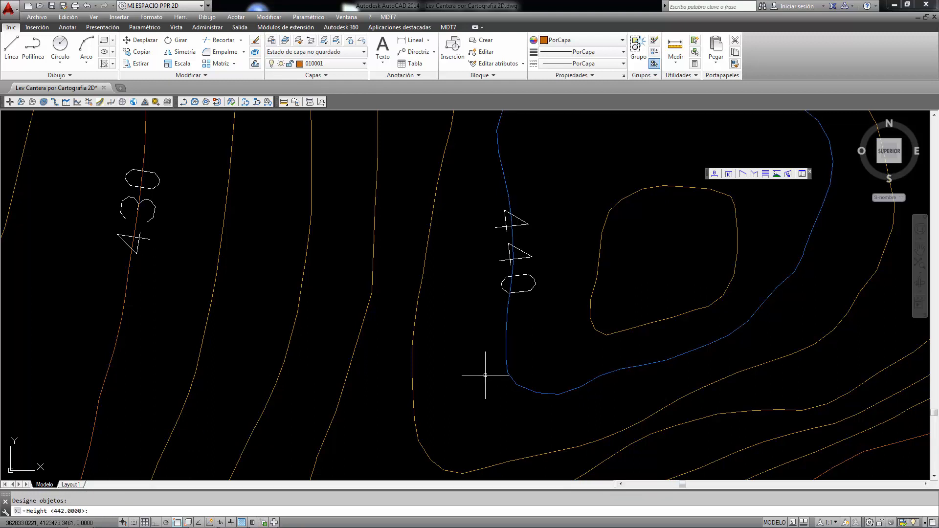
key(Return)
- Open the properties of the raised contour and examine its elevation value
click(509, 371)
right_click(515, 368)
click(548, 350)
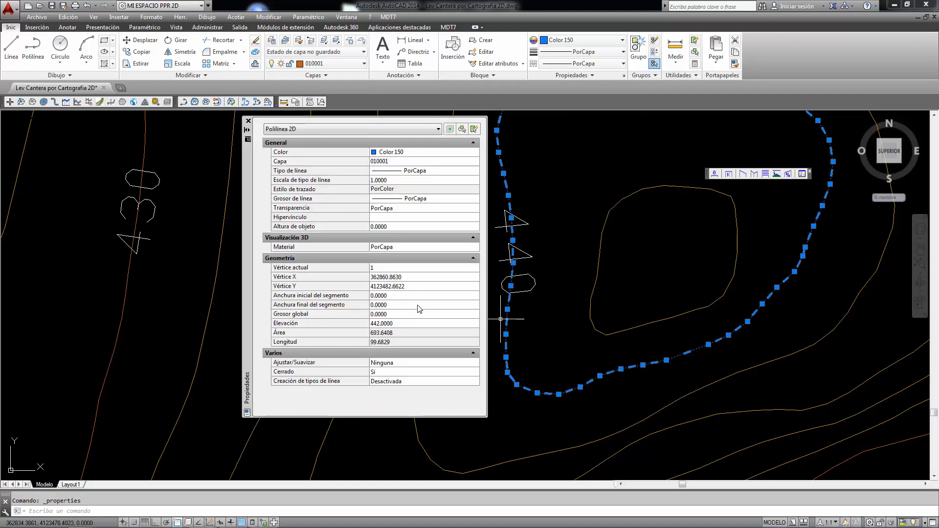
click(406, 323)
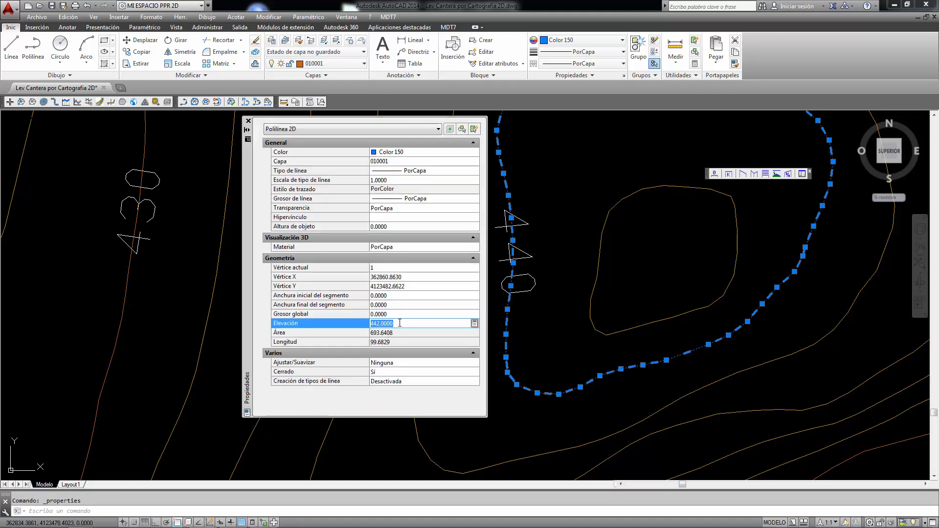
- Flatten the raised contour labelled 440 back to zero elevation
click(248, 121)
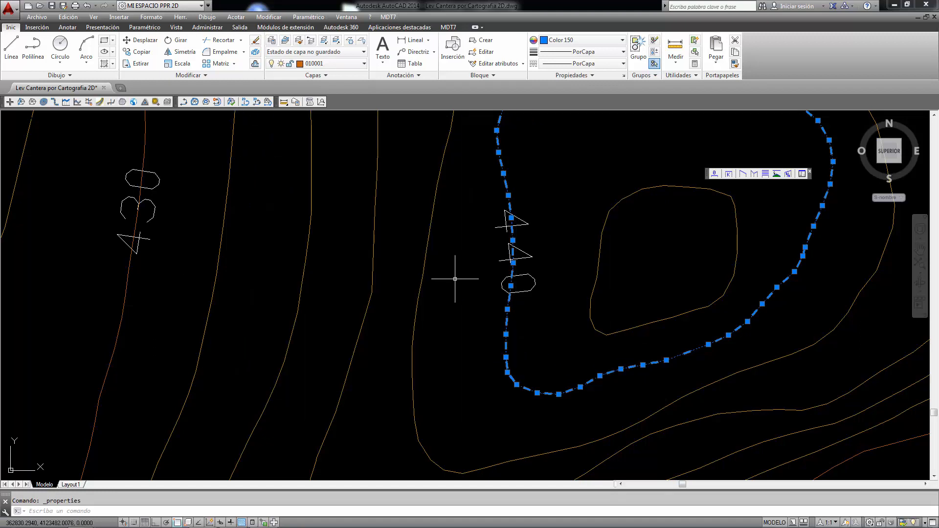
key(Escape)
click(714, 175)
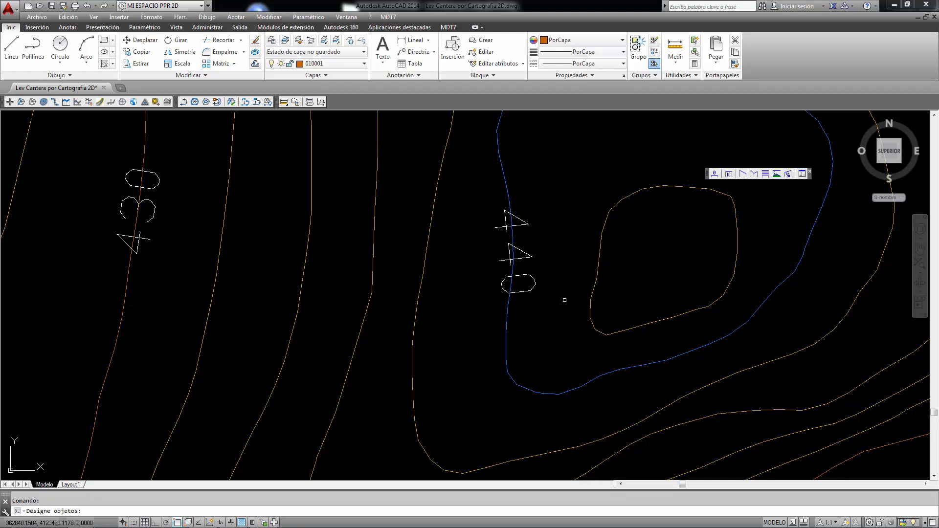
click(506, 322)
right_click(504, 331)
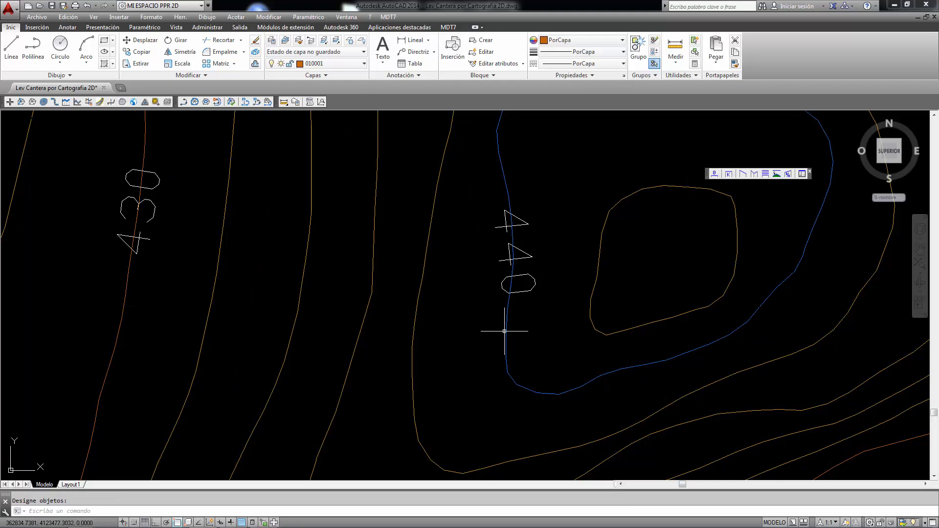
- Check the elevation of the flattened 440 contour in its properties, and deselect it
click(506, 330)
right_click(506, 330)
click(539, 312)
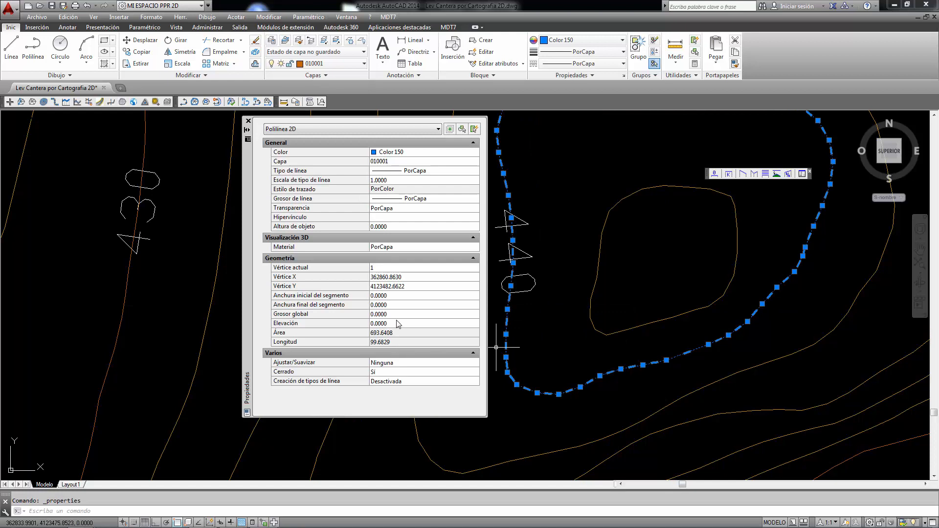
key(Escape)
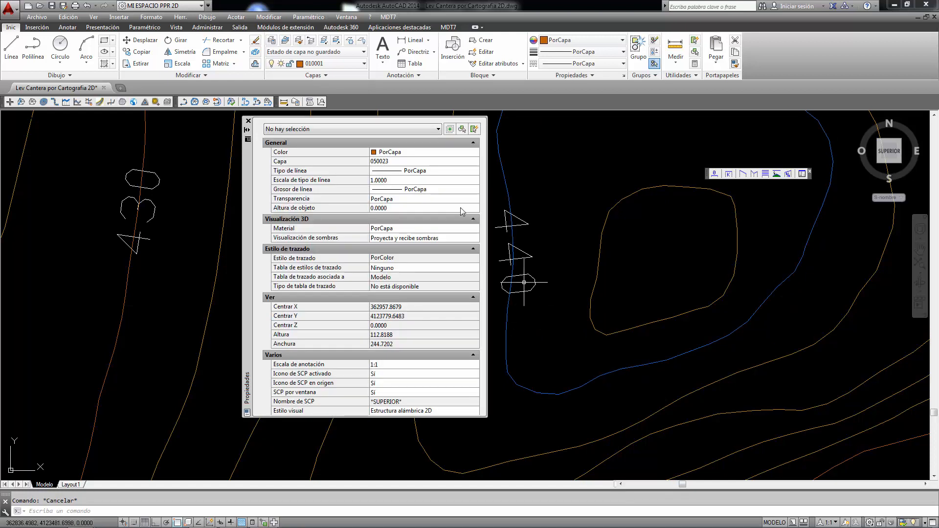
click(248, 121)
- Set the colour of the contour labelled 440 to PorCapa (by layer) and deselect it
click(504, 175)
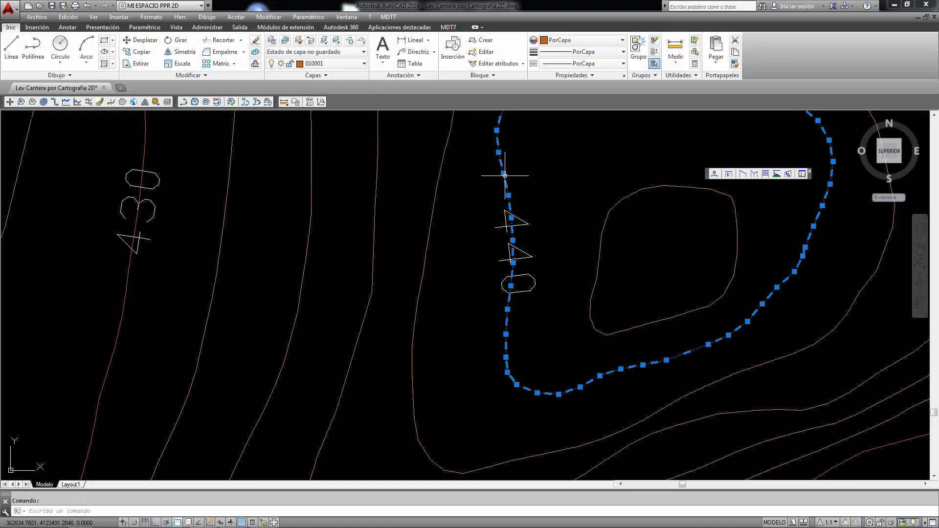
click(575, 42)
scroll(578, 63, up, 1)
click(575, 51)
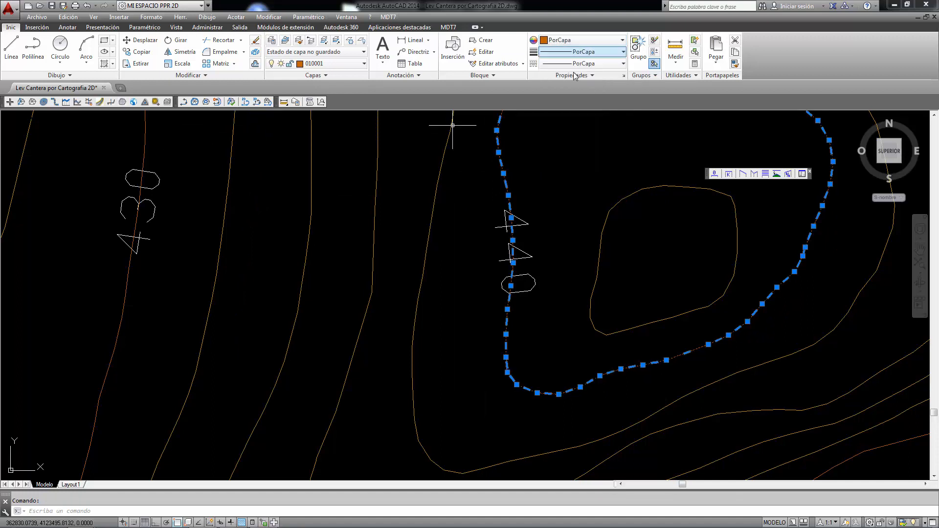
key(Escape)
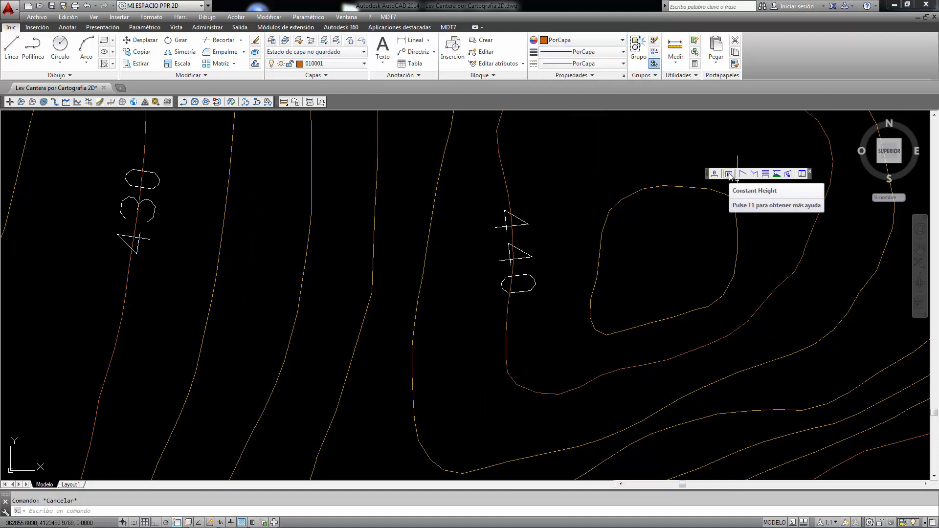
- Select the long polylines along the map's eastern edge to examine their course, and clear the selection
click(712, 241)
scroll(607, 260, down, 5)
scroll(783, 260, up, 4)
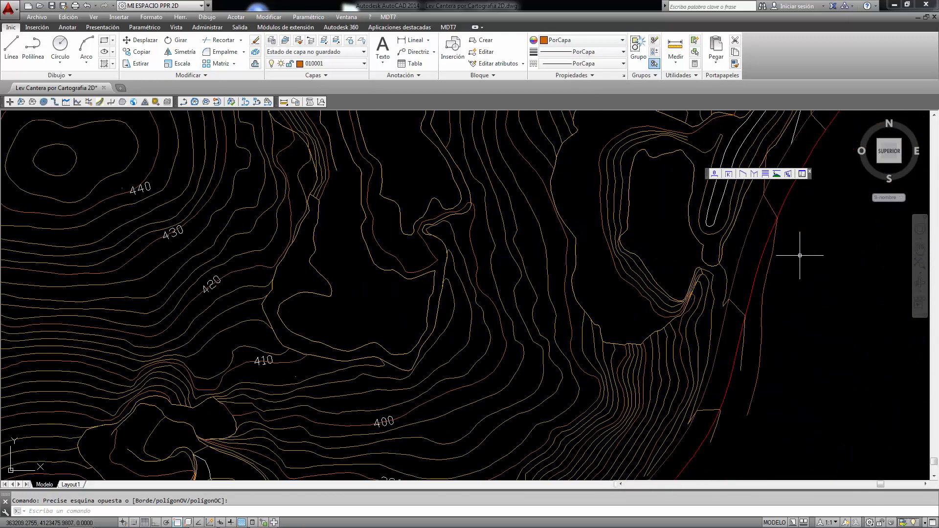
scroll(763, 273, down, 4)
scroll(805, 220, up, 2)
scroll(721, 303, up, 2)
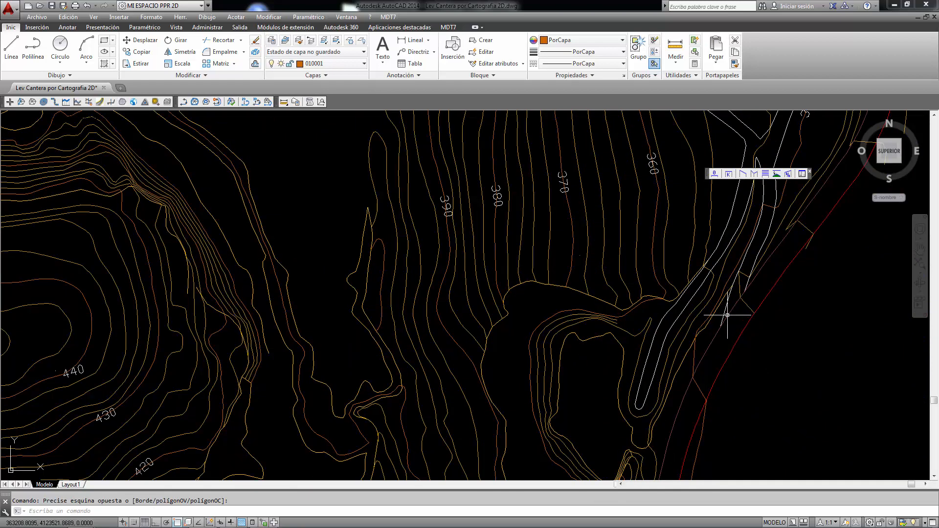
click(727, 310)
scroll(708, 370, down, 4)
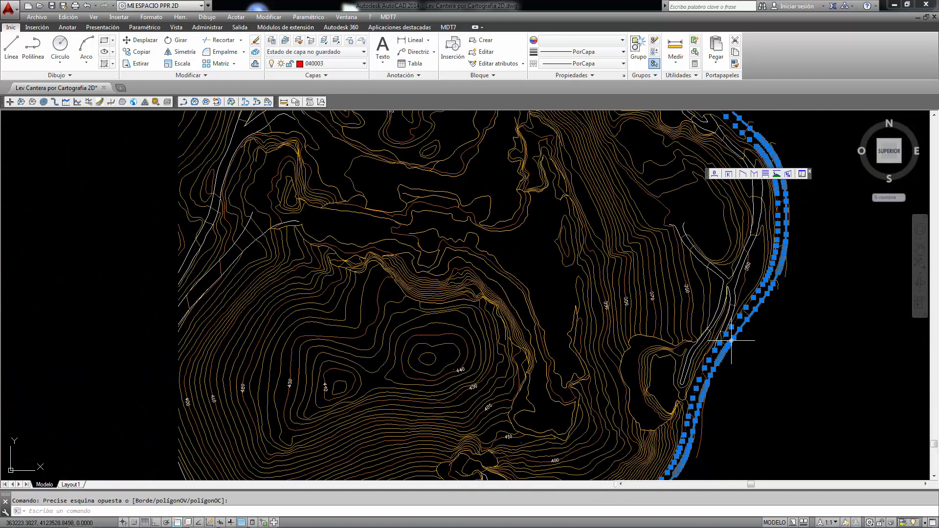
scroll(749, 315, up, 4)
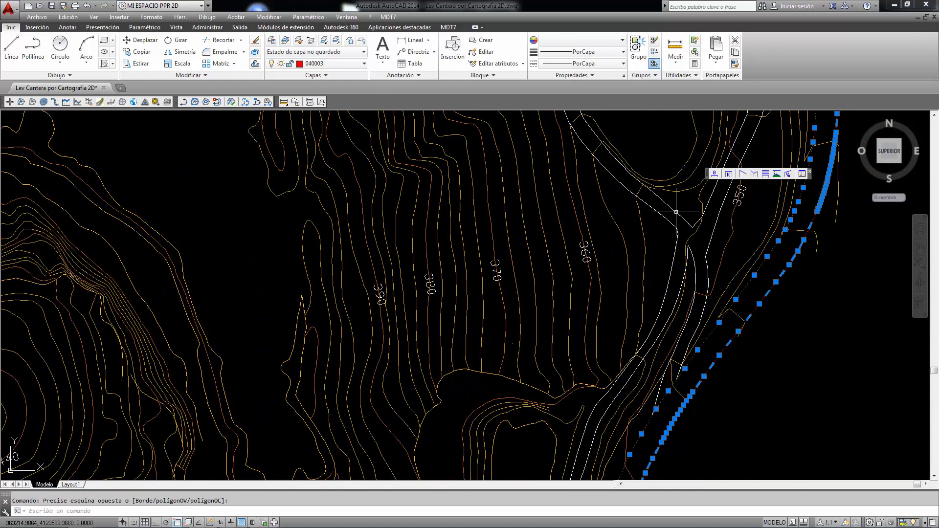
key(Escape)
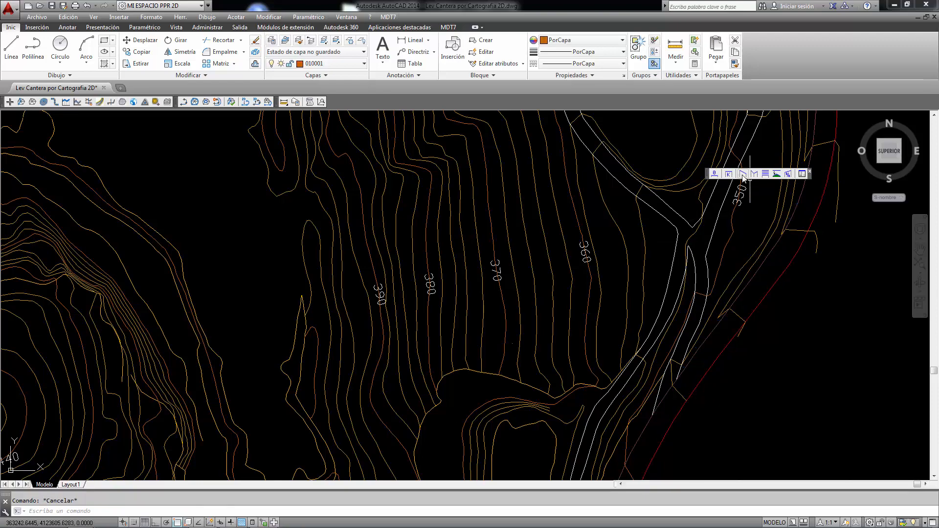
- Raise the long polyline just inside the red eastern boundary by extreme values, with initial height 350 and final height 335
click(743, 174)
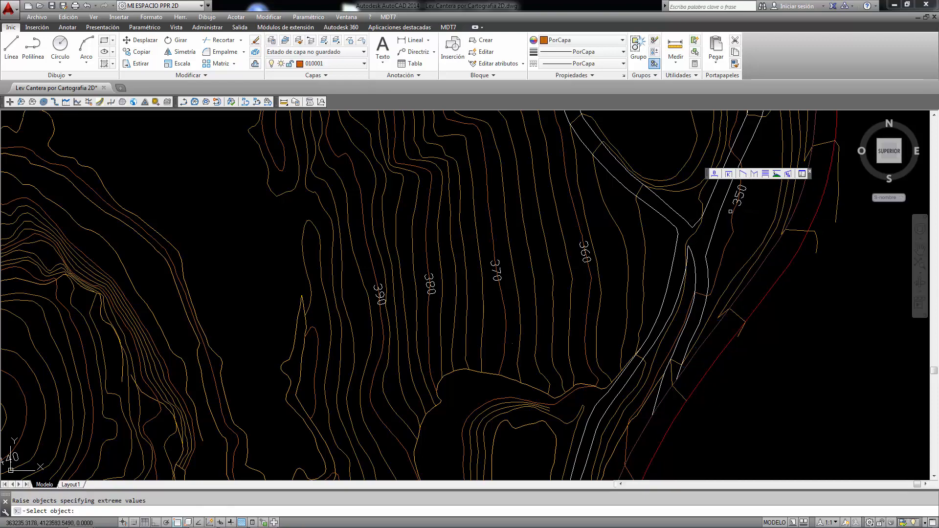
scroll(730, 211, down, 6)
scroll(681, 334, up, 8)
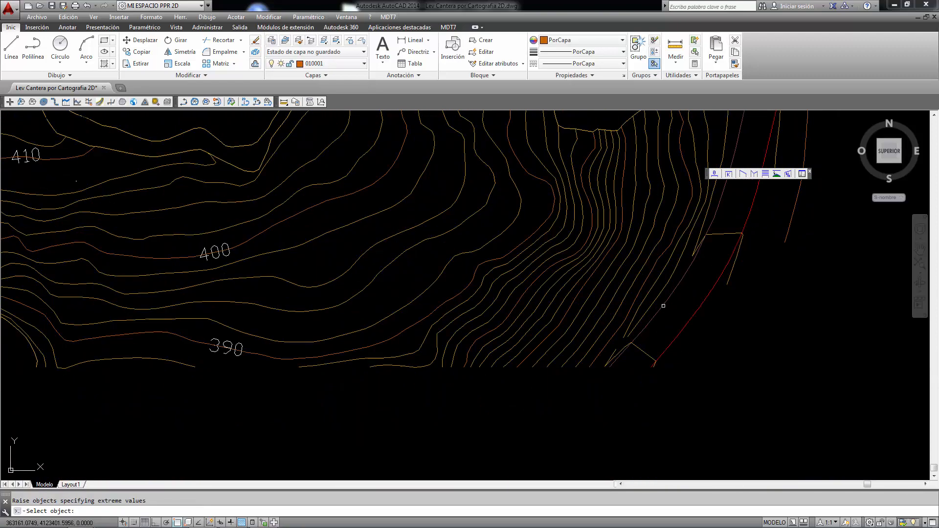
click(663, 305)
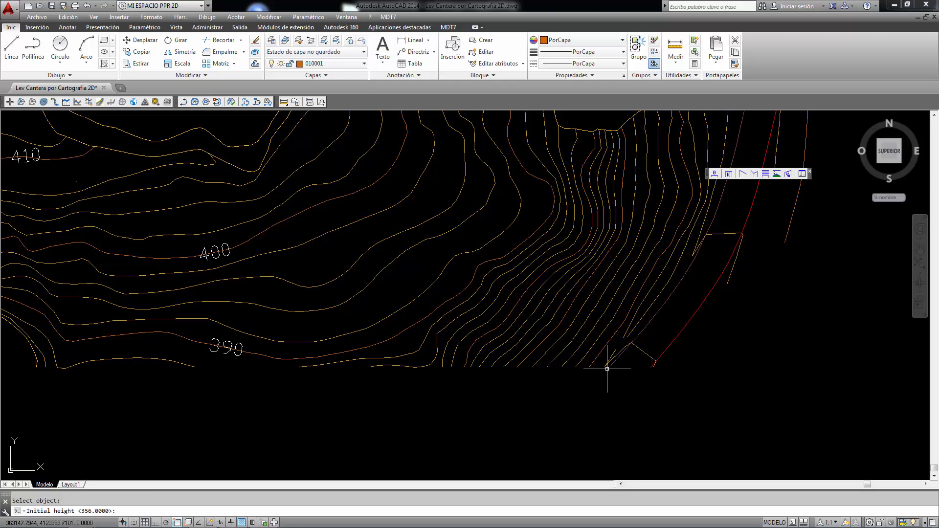
scroll(629, 272, down, 6)
scroll(640, 266, up, 8)
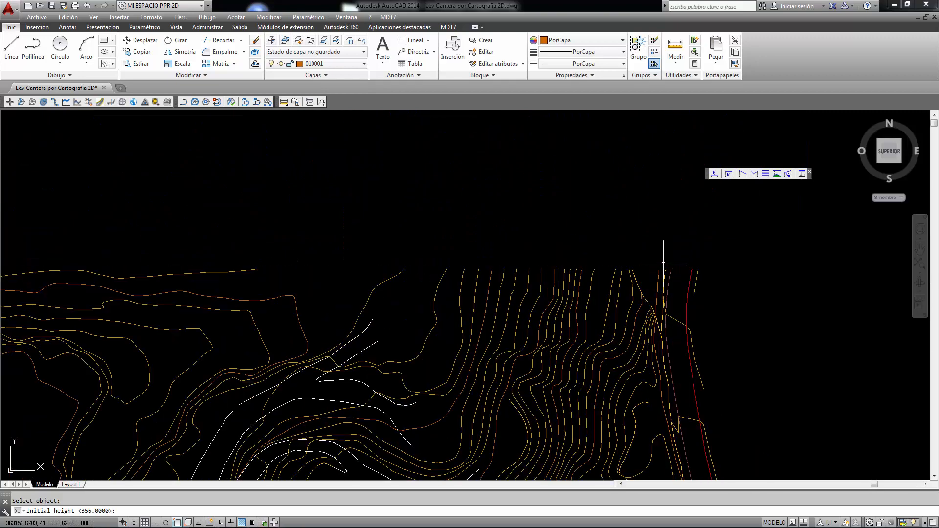
scroll(662, 259, down, 6)
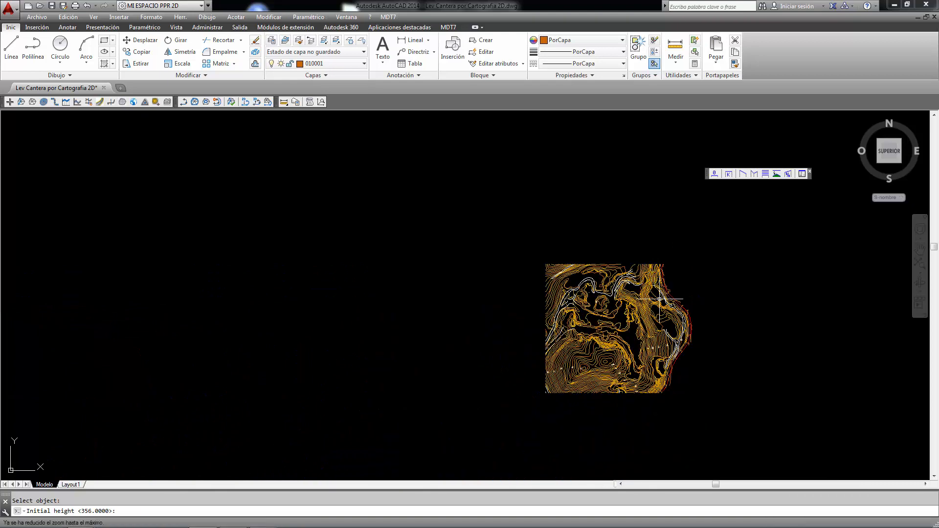
scroll(716, 325, up, 8)
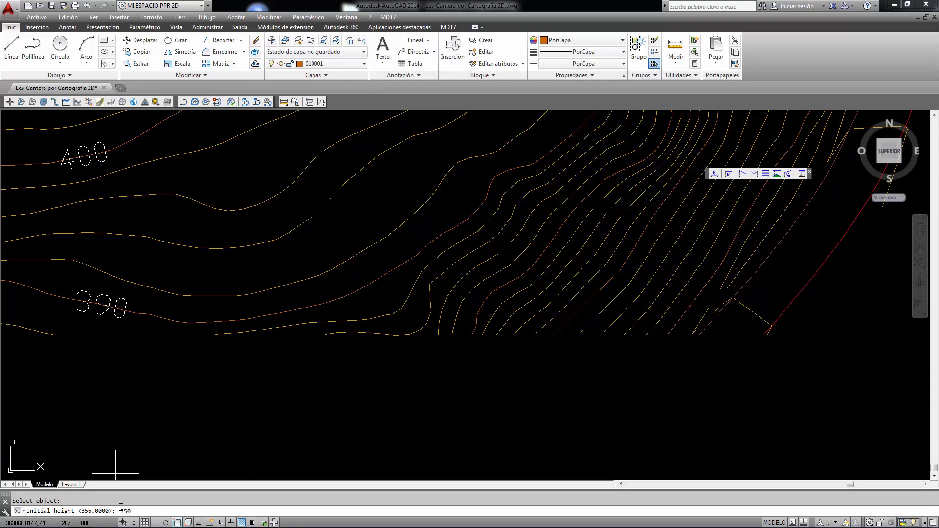
key(Return)
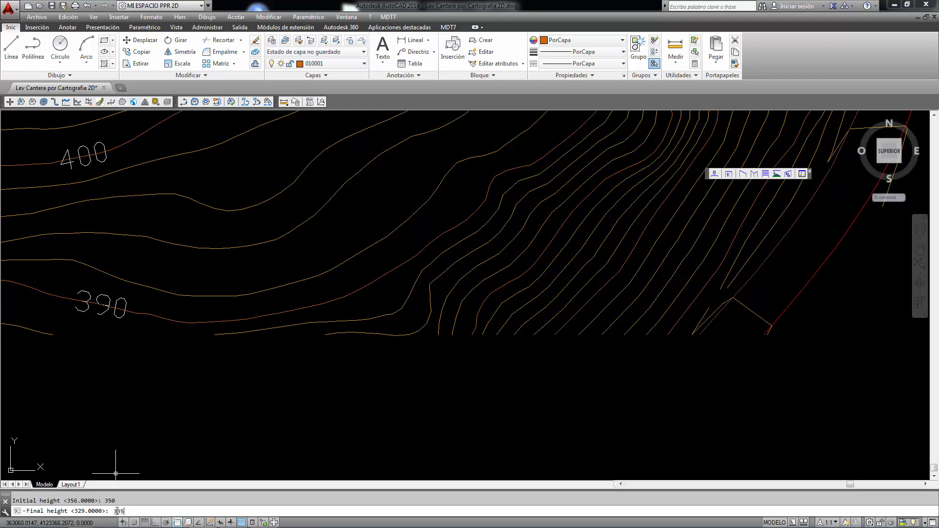
key(Return)
key(Return)
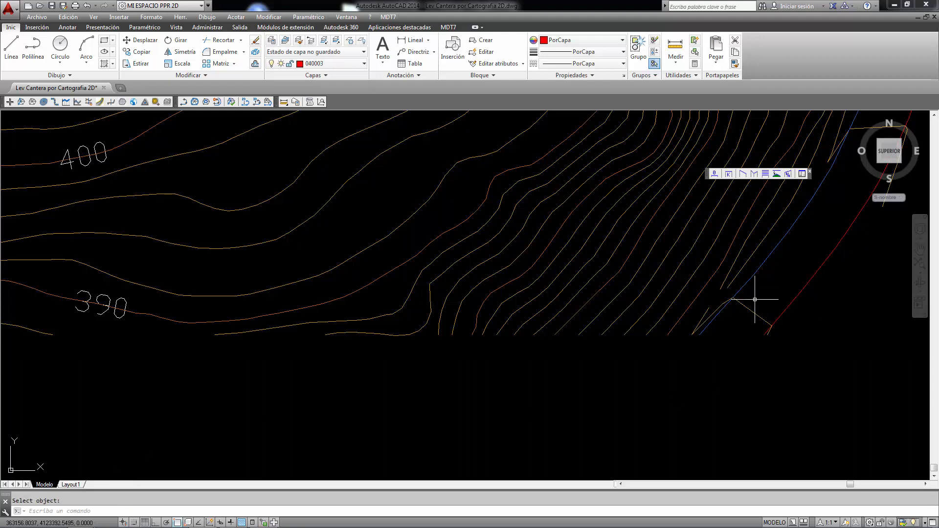
- Select the raised eastern polyline and open its properties
scroll(665, 376, down, 8)
scroll(692, 306, up, 7)
click(755, 298)
click(763, 295)
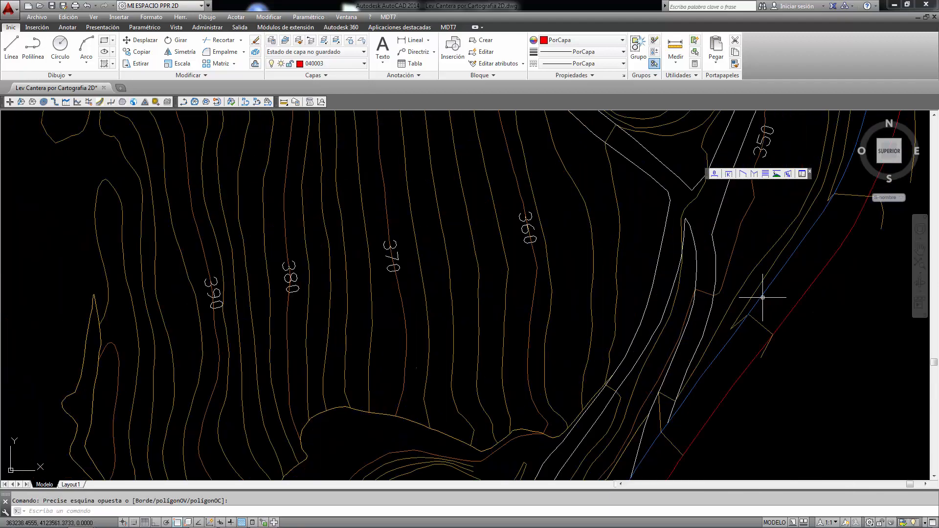
click(762, 296)
scroll(715, 312, down, 12)
right_click(716, 312)
click(753, 296)
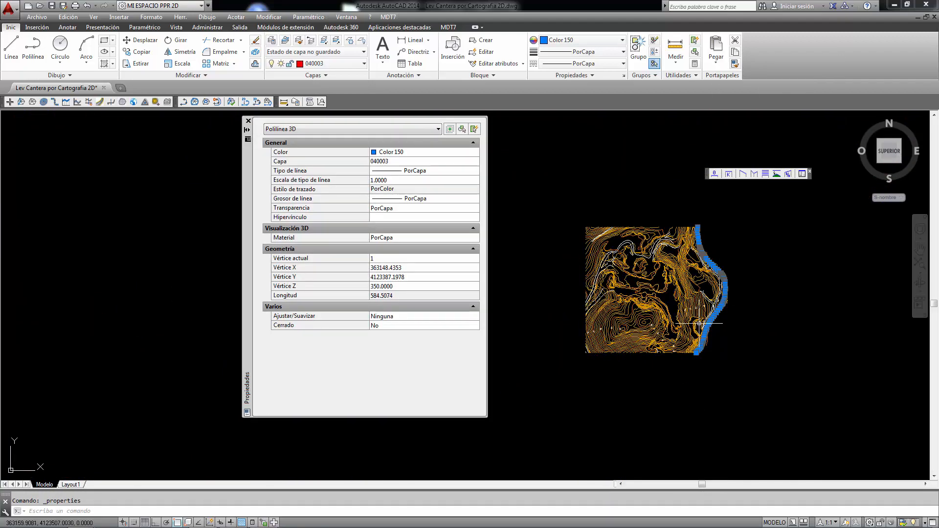
- Step through the raised polyline's vertices up to vertex 30 to examine how the Z value varies along it
click(475, 260)
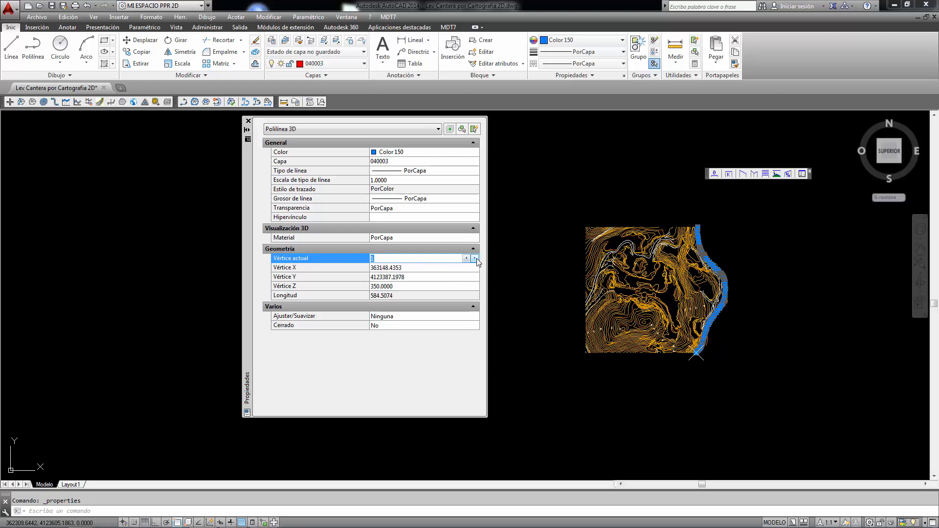
click(474, 259)
click(475, 258)
click(475, 258)
click(475, 259)
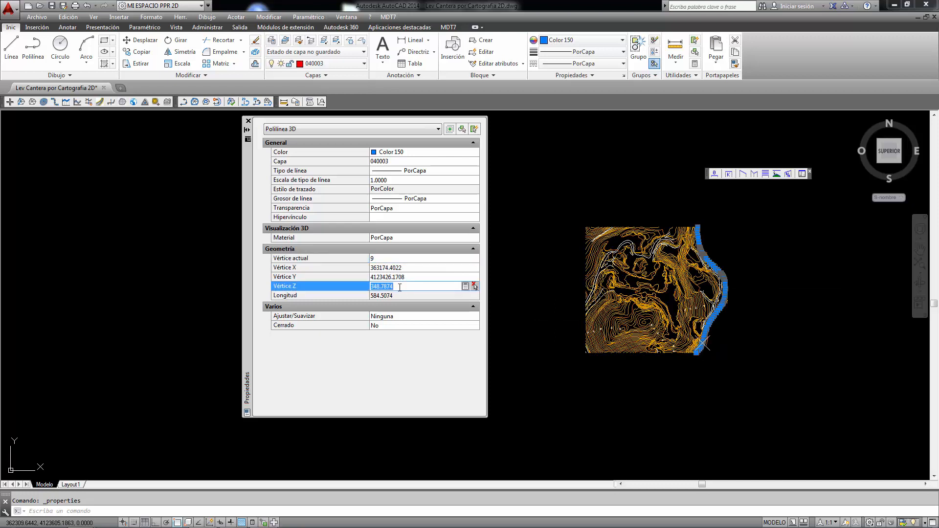
click(475, 259)
click(474, 259)
click(475, 258)
click(474, 258)
click(475, 258)
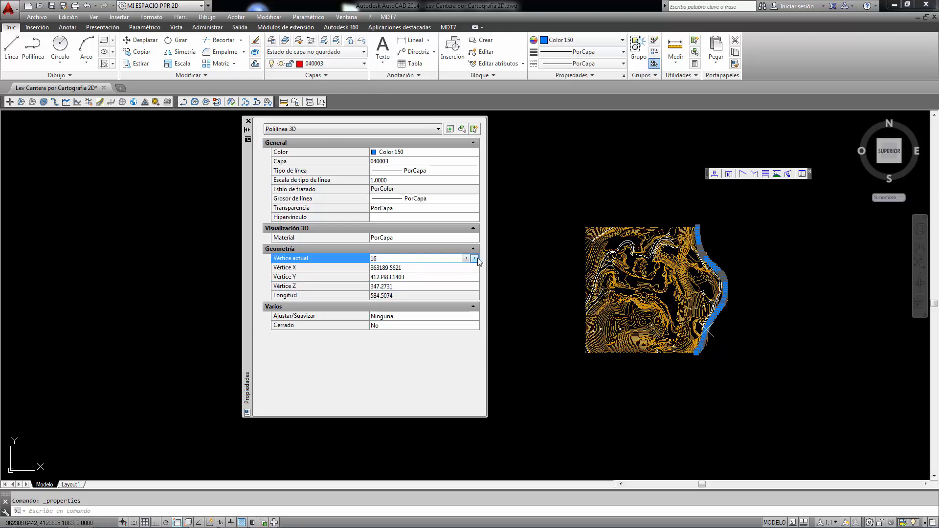
click(475, 258)
click(475, 258)
click(475, 258)
click(475, 259)
click(477, 258)
click(477, 258)
click(478, 258)
click(477, 258)
click(477, 258)
click(477, 258)
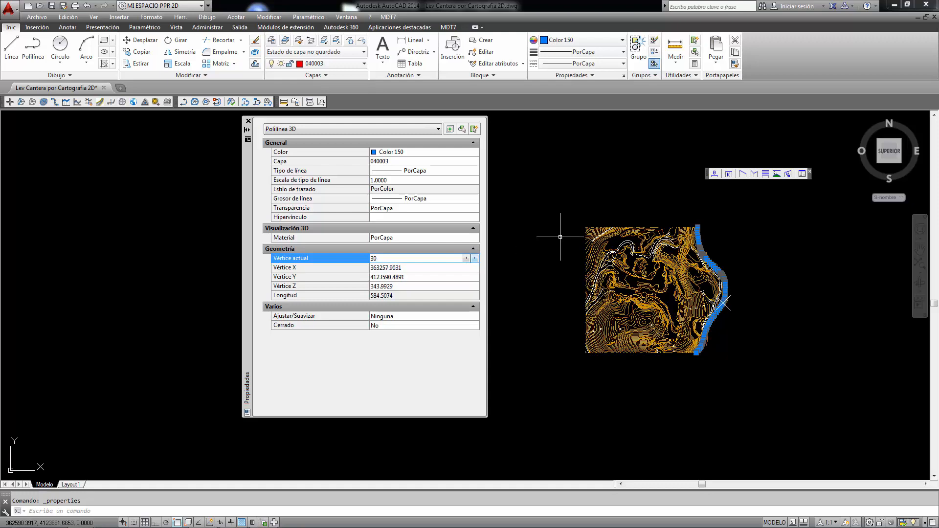
- Inspect the northern end of the raised polyline, close its properties and deselect it
scroll(703, 211, up, 6)
scroll(602, 296, up, 4)
scroll(591, 365, up, 2)
mouse_move(579, 359)
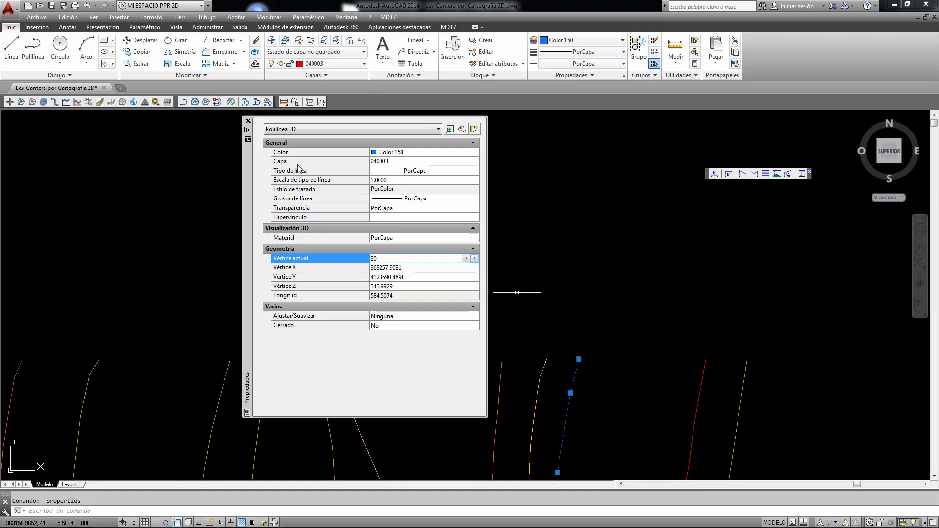
click(249, 121)
right_click(431, 193)
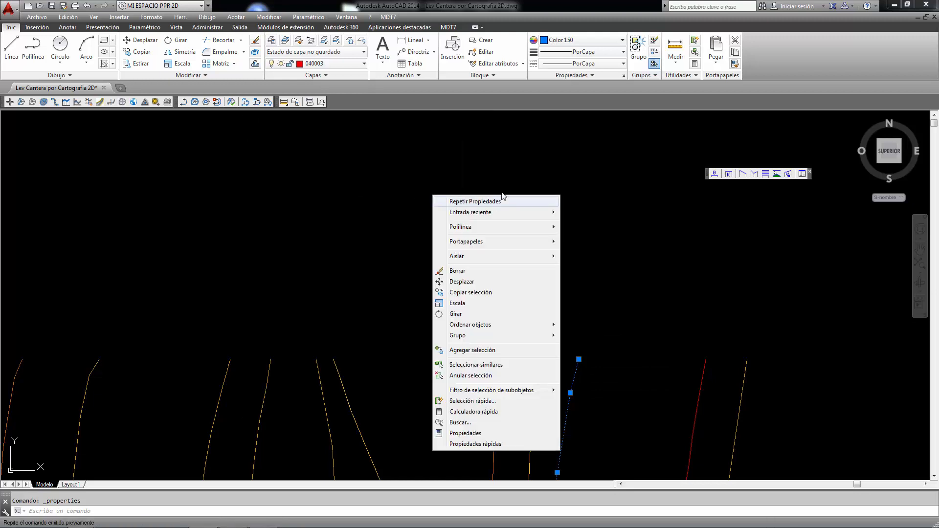
click(558, 192)
click(557, 191)
key(Escape)
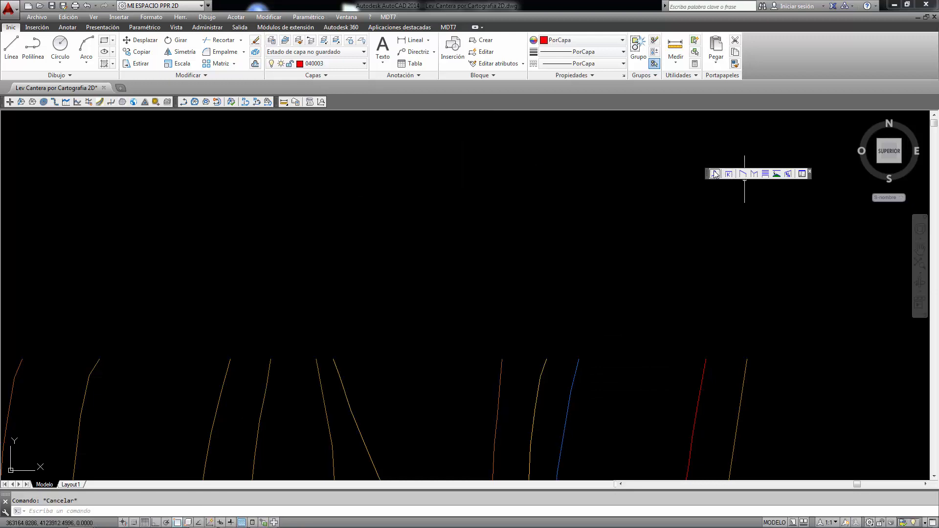
- Flatten the raised eastern polyline back to zero elevation
click(580, 365)
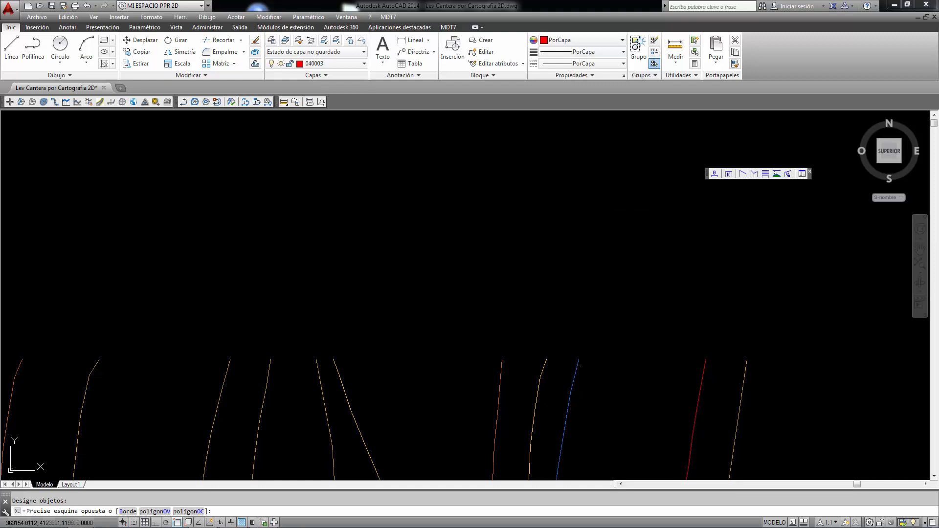
click(572, 368)
right_click(572, 367)
- Check the flattened eastern polyline's type, vertices and elevation in its properties
click(580, 343)
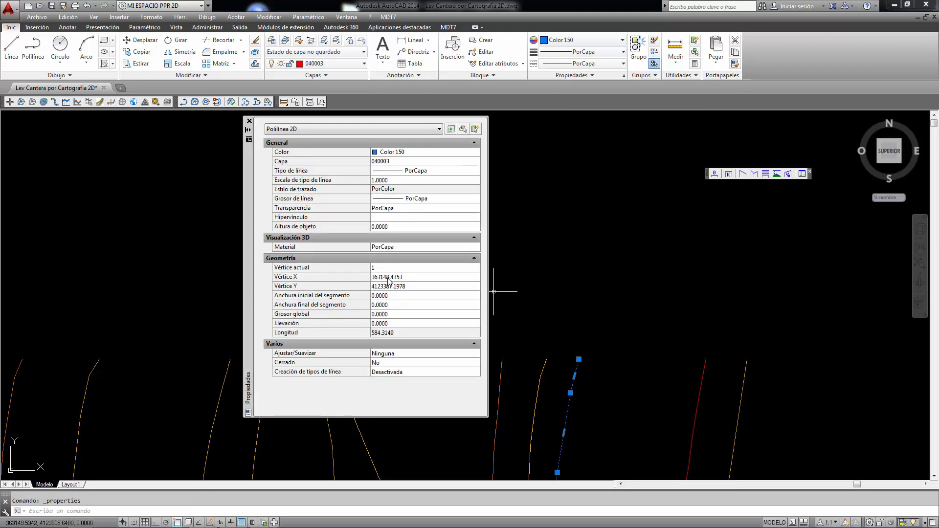
click(402, 314)
click(455, 269)
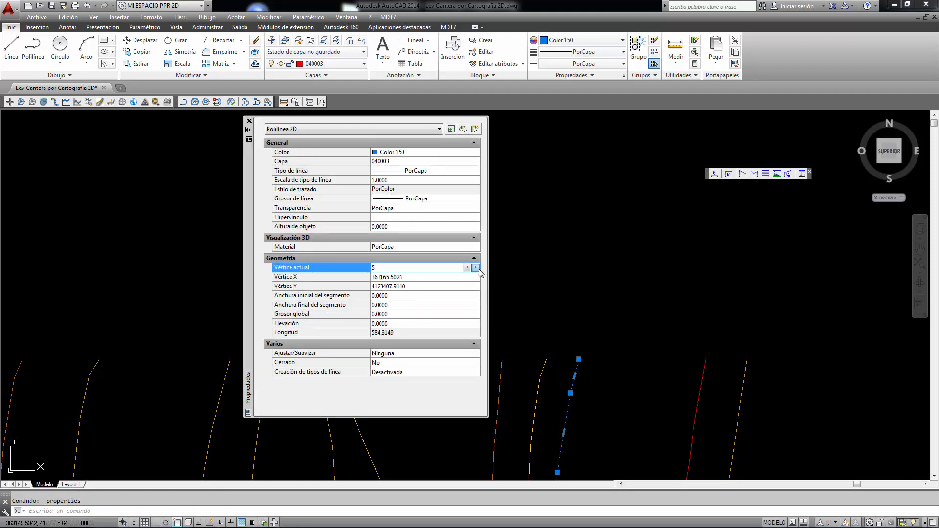
click(249, 121)
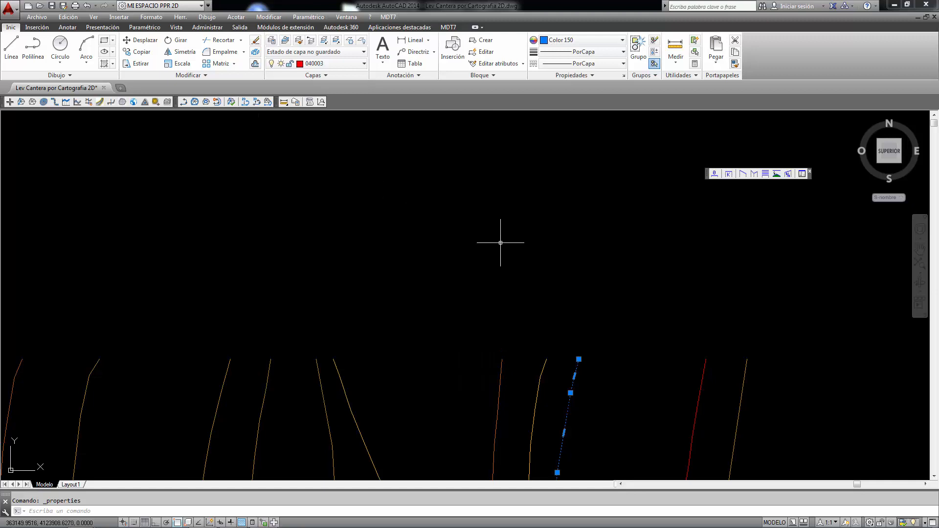
- Set the selected eastern polyline's colour to PorCapa and deselect it
click(579, 39)
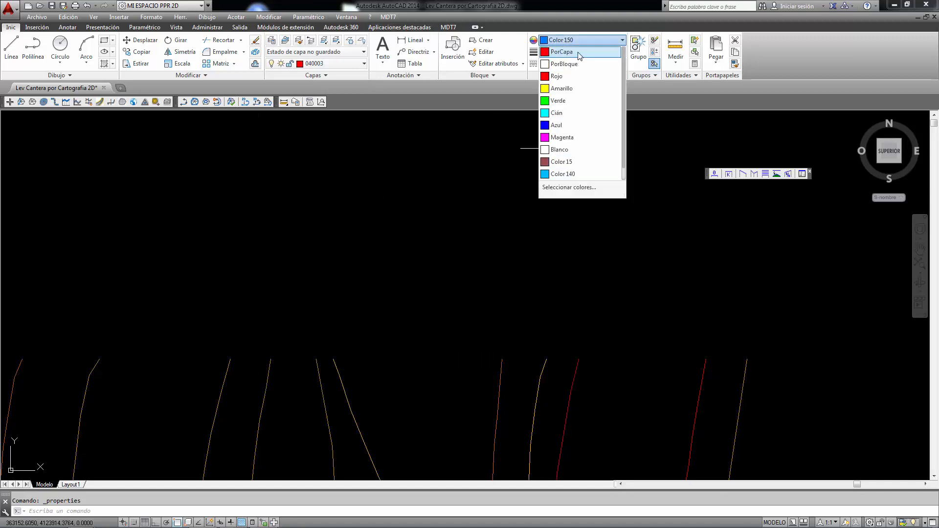
click(567, 52)
key(Escape)
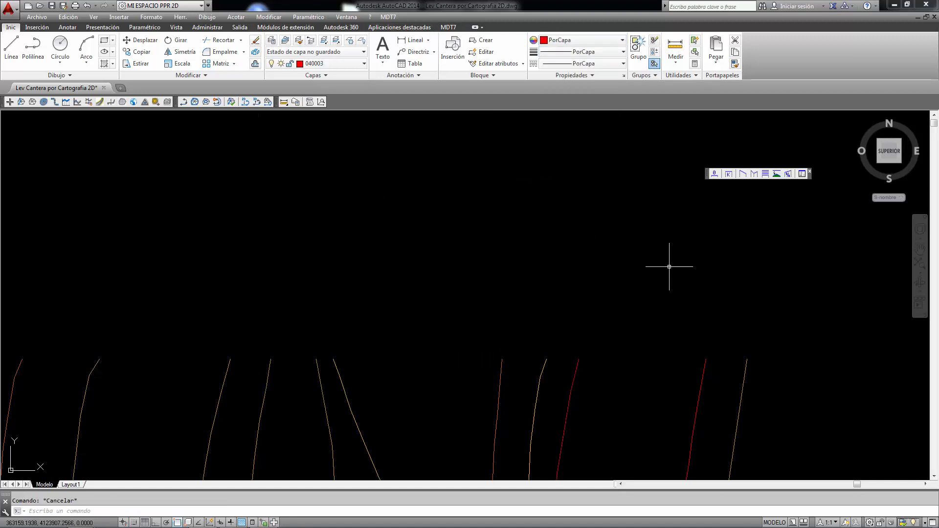
- Try to raise the eastern red polyline to variable height, entering 320 and 35 for its first two vertices, and cancel the vertex entry
click(755, 175)
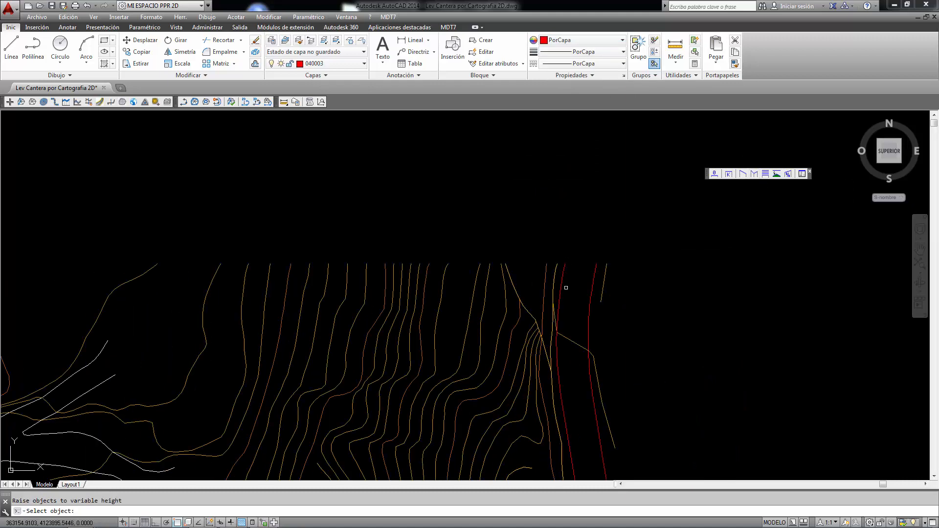
click(561, 284)
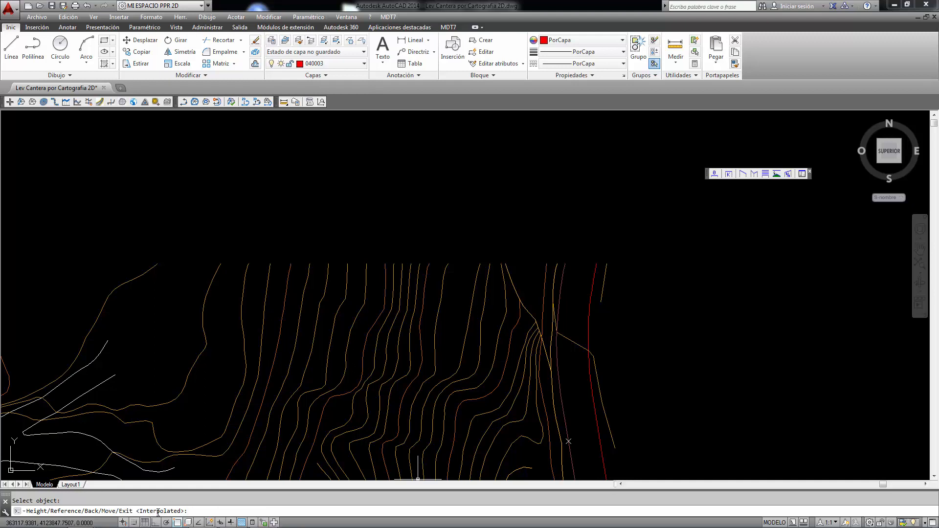
text(320)
key(Return)
text(35)
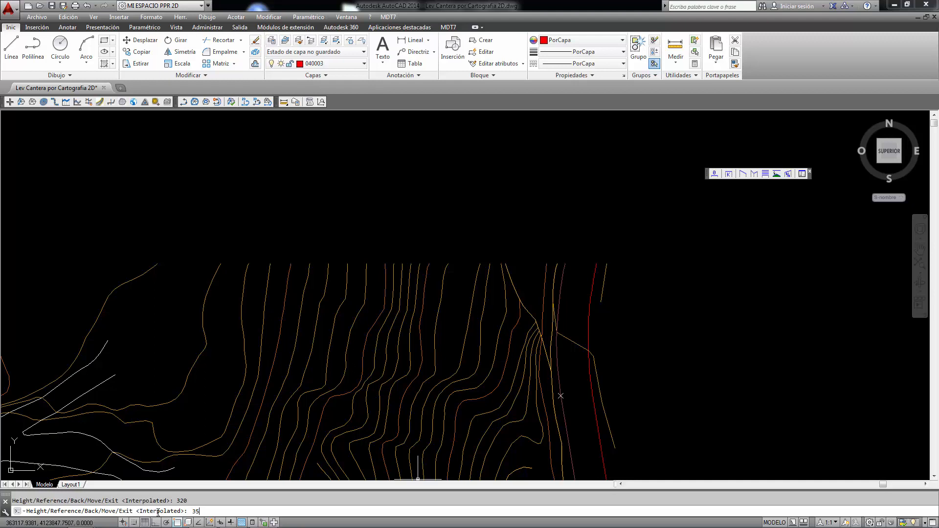
key(Return)
key(Return)
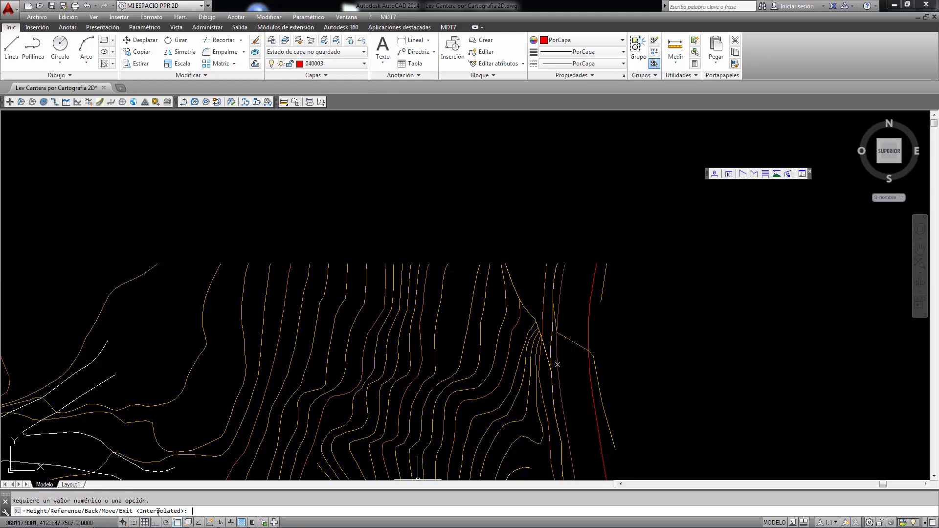
scroll(514, 325, down, 5)
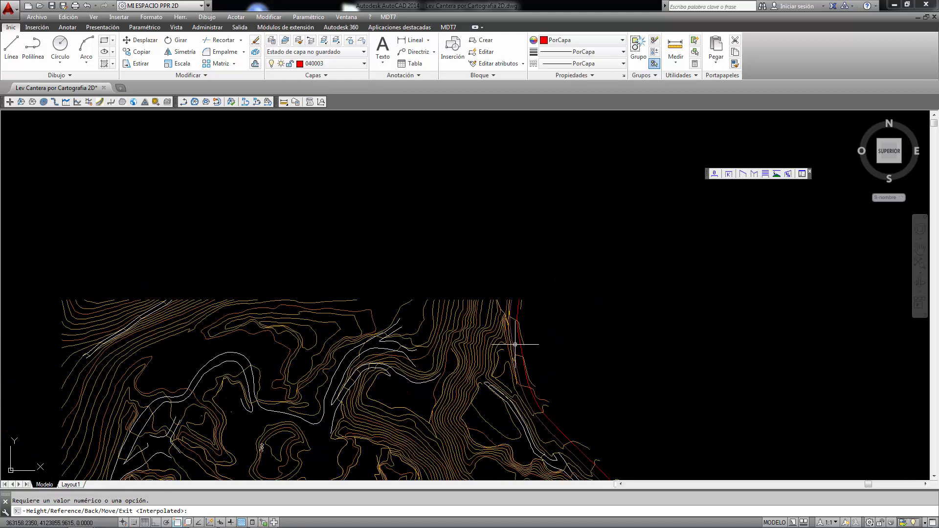
key(Escape)
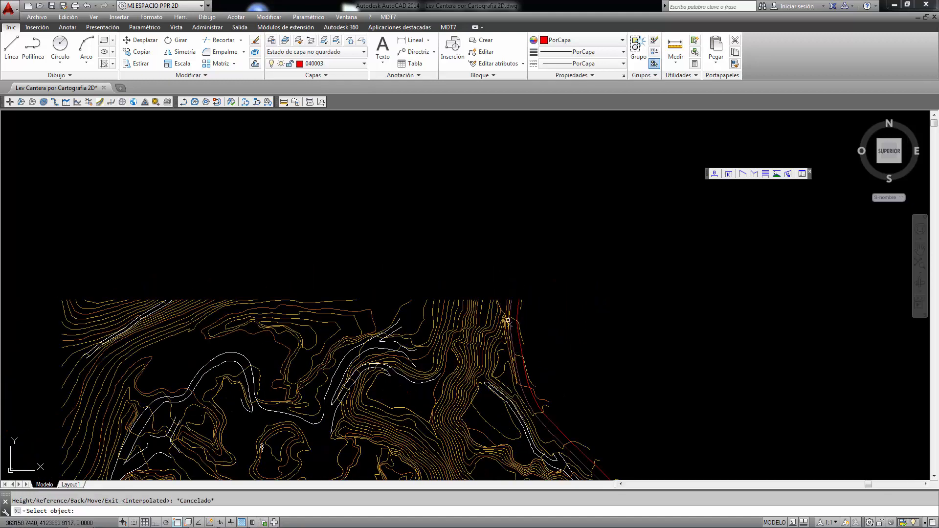